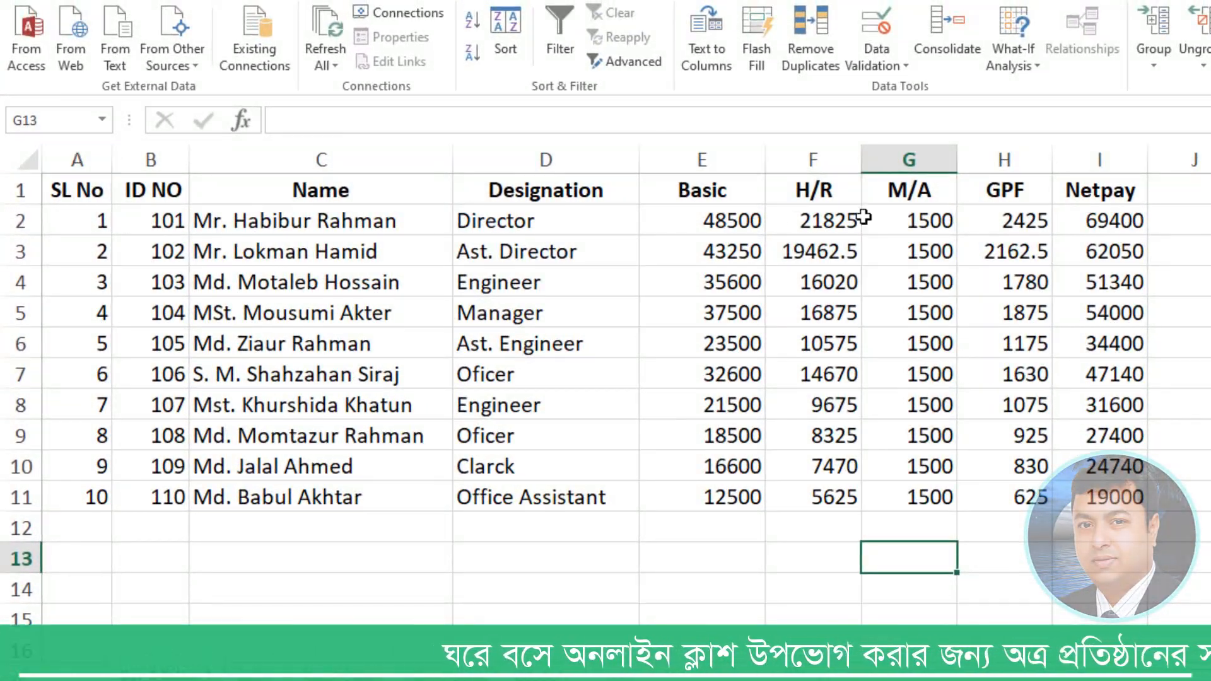
# Step: Review the salary table's column headings in row 1, from SL No through Netpay
pyautogui.click(76, 196)
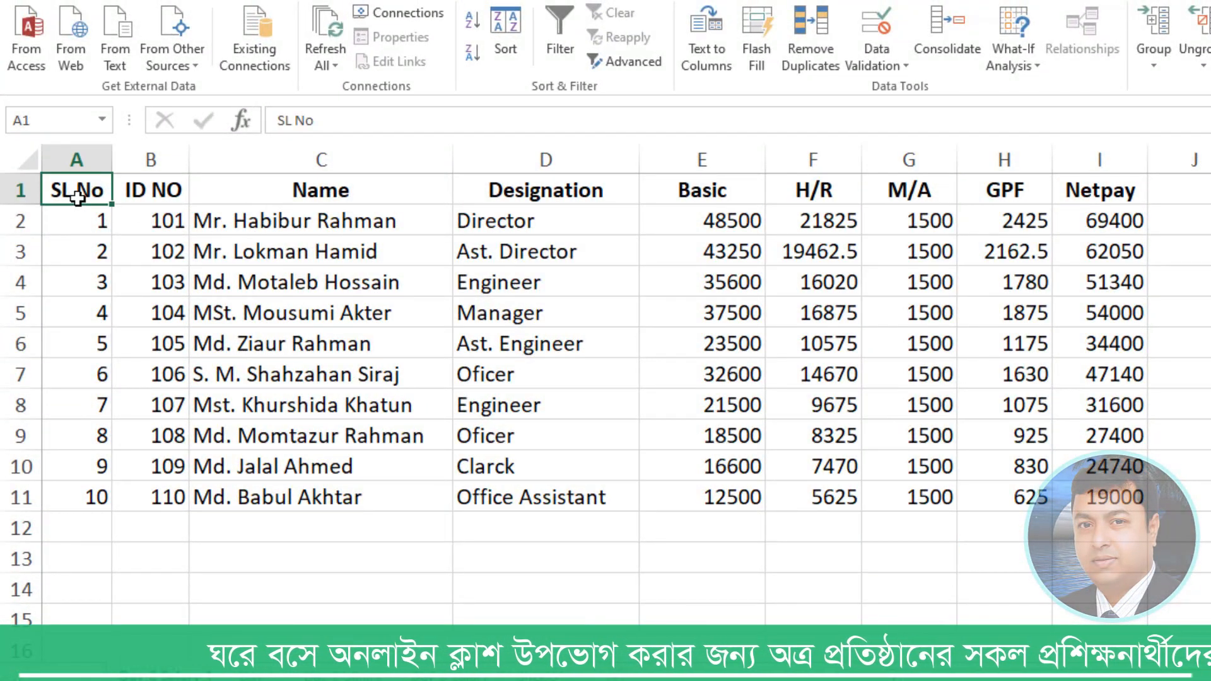
pyautogui.press('Right')
pyautogui.press('Right')
pyautogui.press('Right')
pyautogui.press('Right')
pyautogui.press('Right')
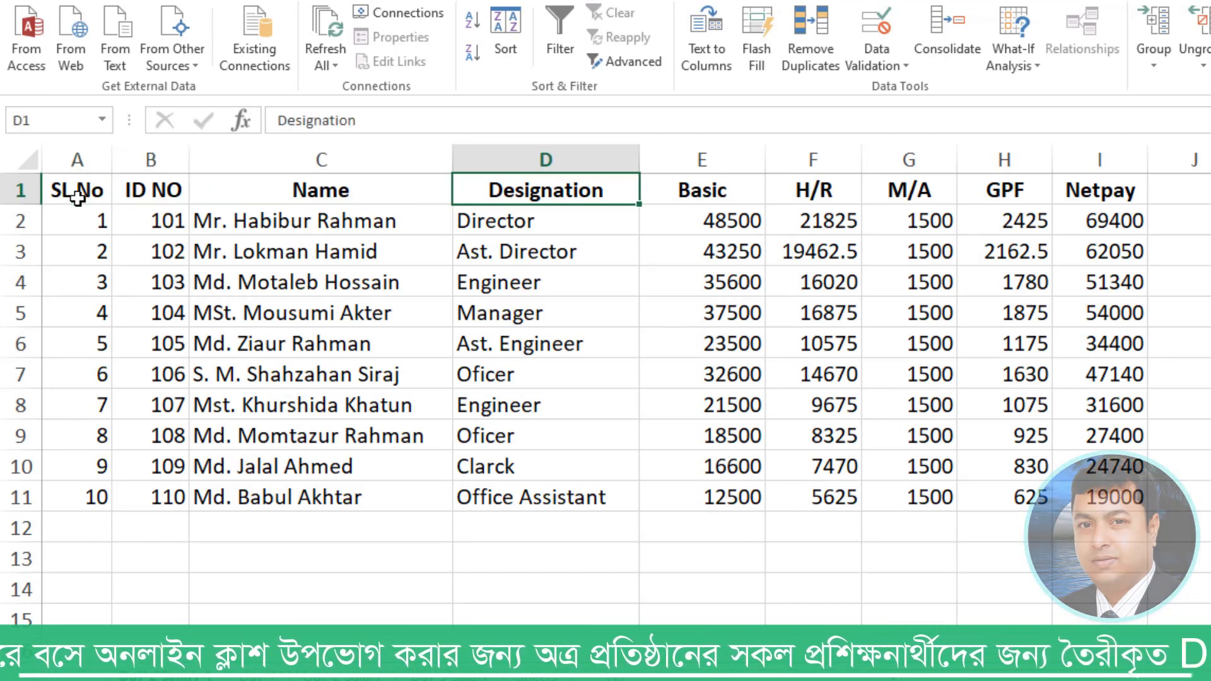
pyautogui.press('Right')
pyautogui.press('Right')
pyautogui.press('Right')
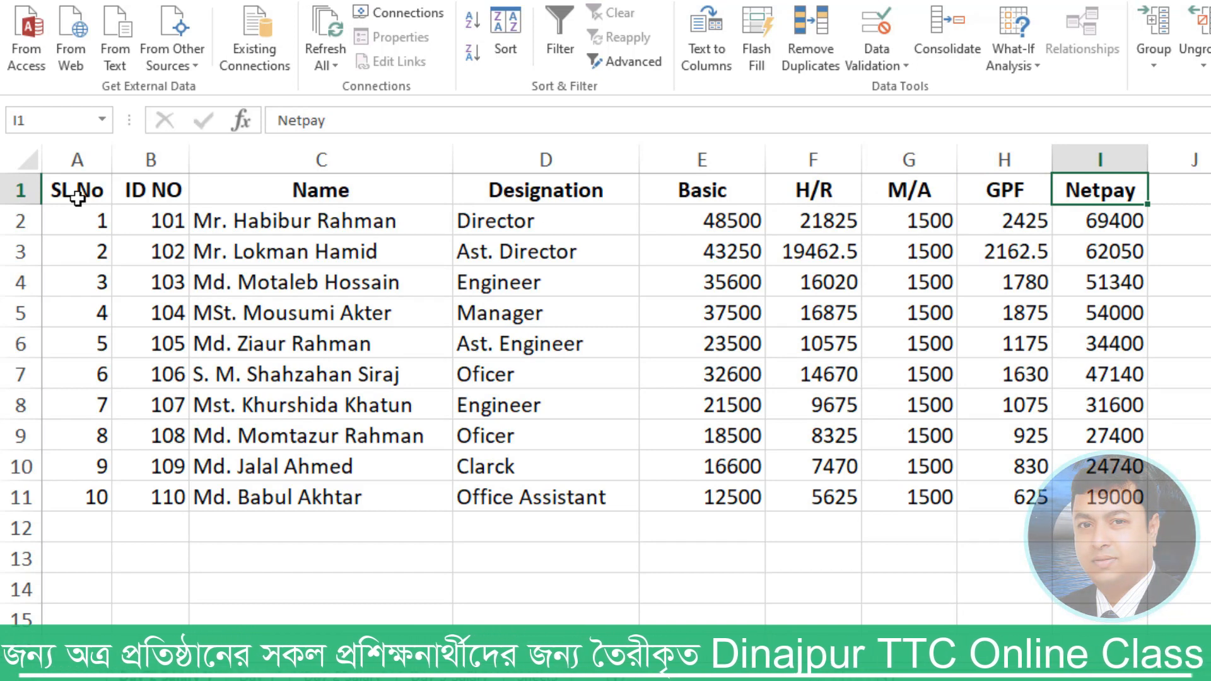
pyautogui.press('Left')
pyautogui.press('Left')
pyautogui.press('Left')
pyautogui.press('Left')
pyautogui.press('Left')
pyautogui.press('Left')
pyautogui.press('Left')
pyautogui.press('Left')
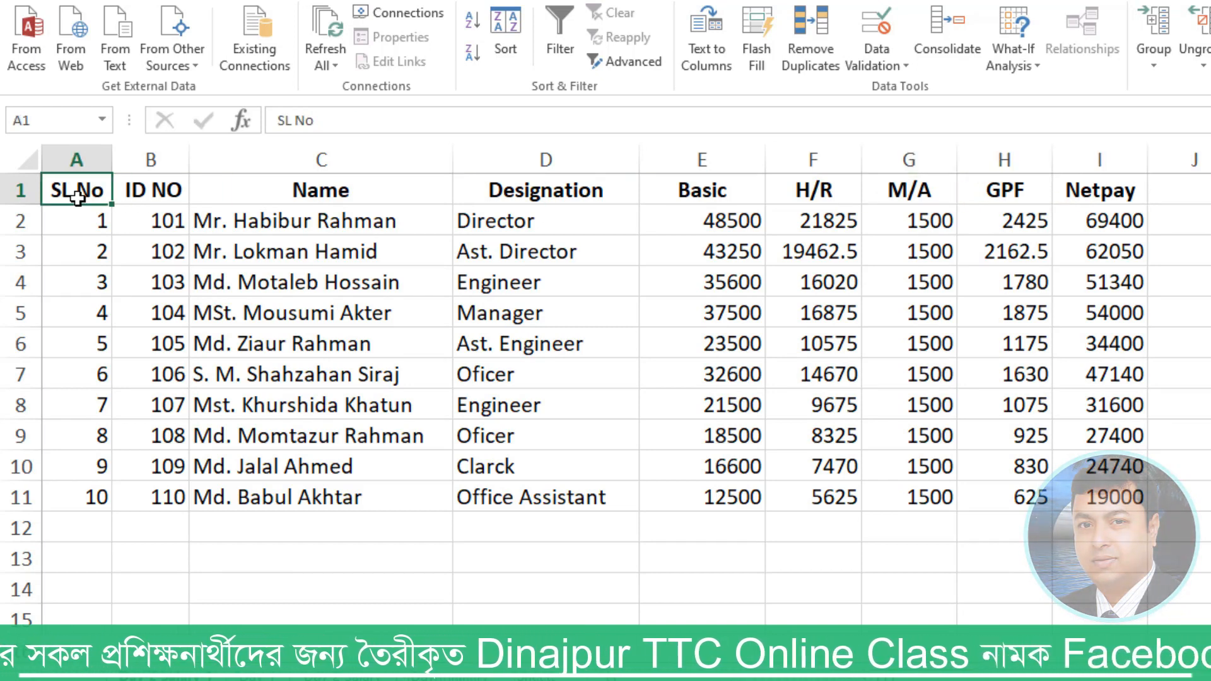
# Step: Examine the first two employees' entries, comparing their designations, Basic pay and the H/R formula in F3
pyautogui.press('Down')
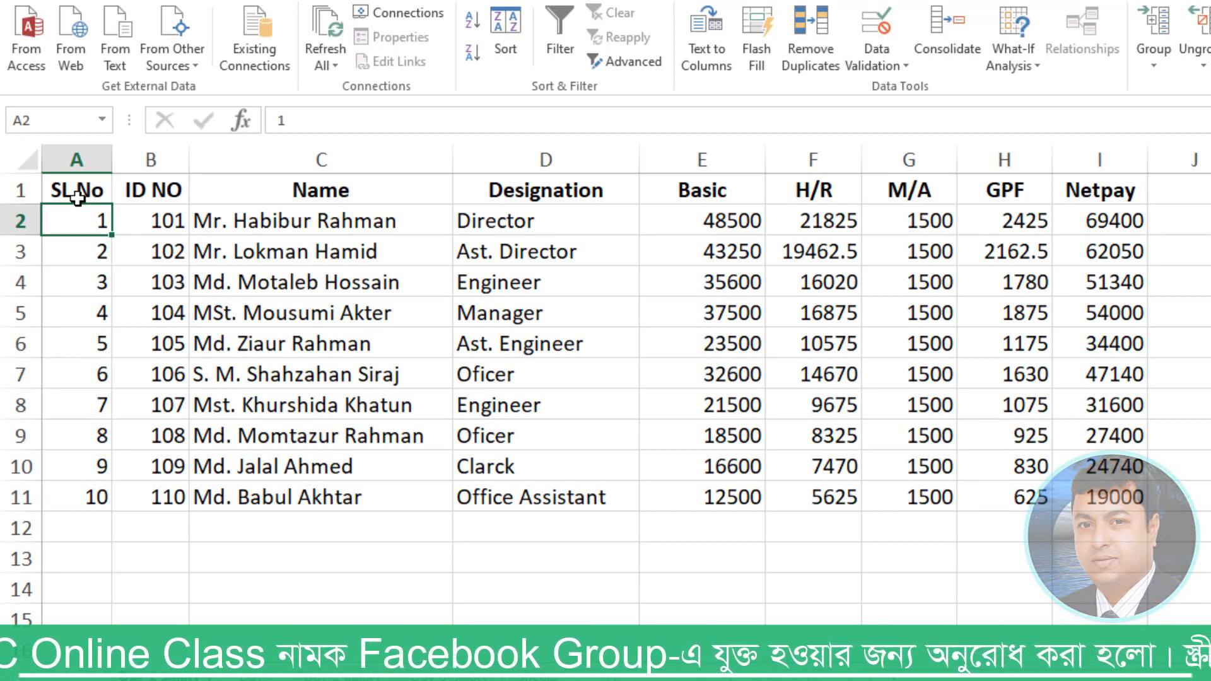
pyautogui.press('Right')
pyautogui.press('Right')
pyautogui.press('Right')
pyautogui.press('Down')
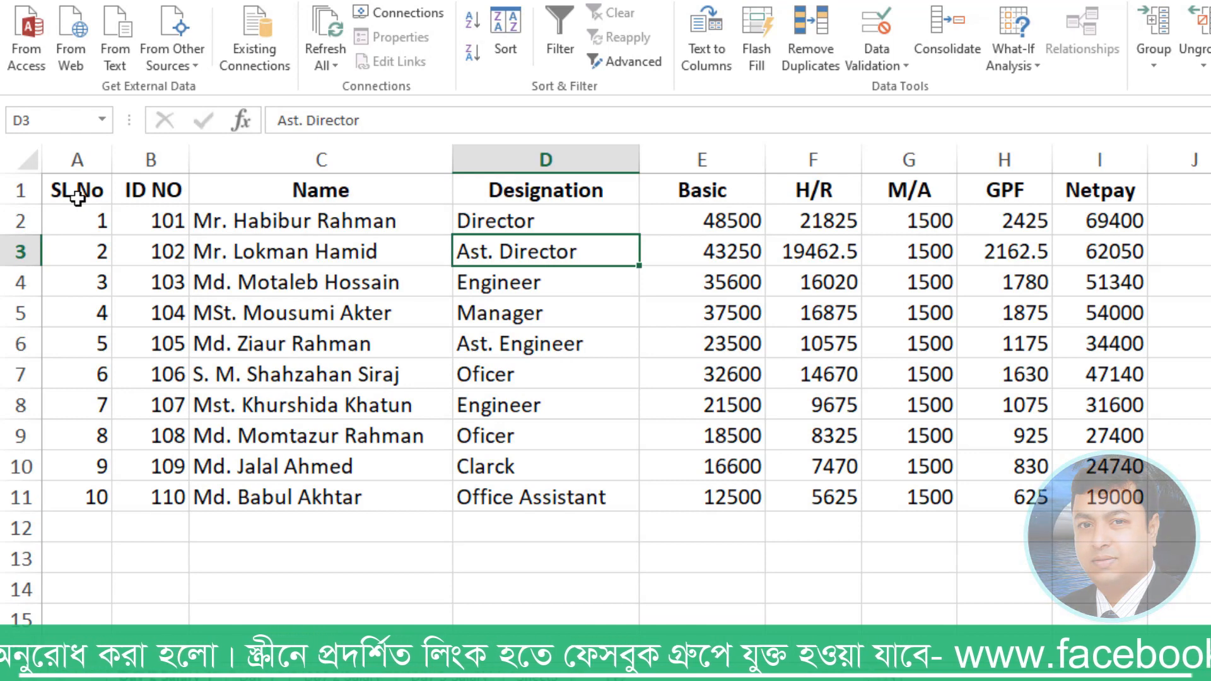
pyautogui.press('Right')
pyautogui.press('Right')
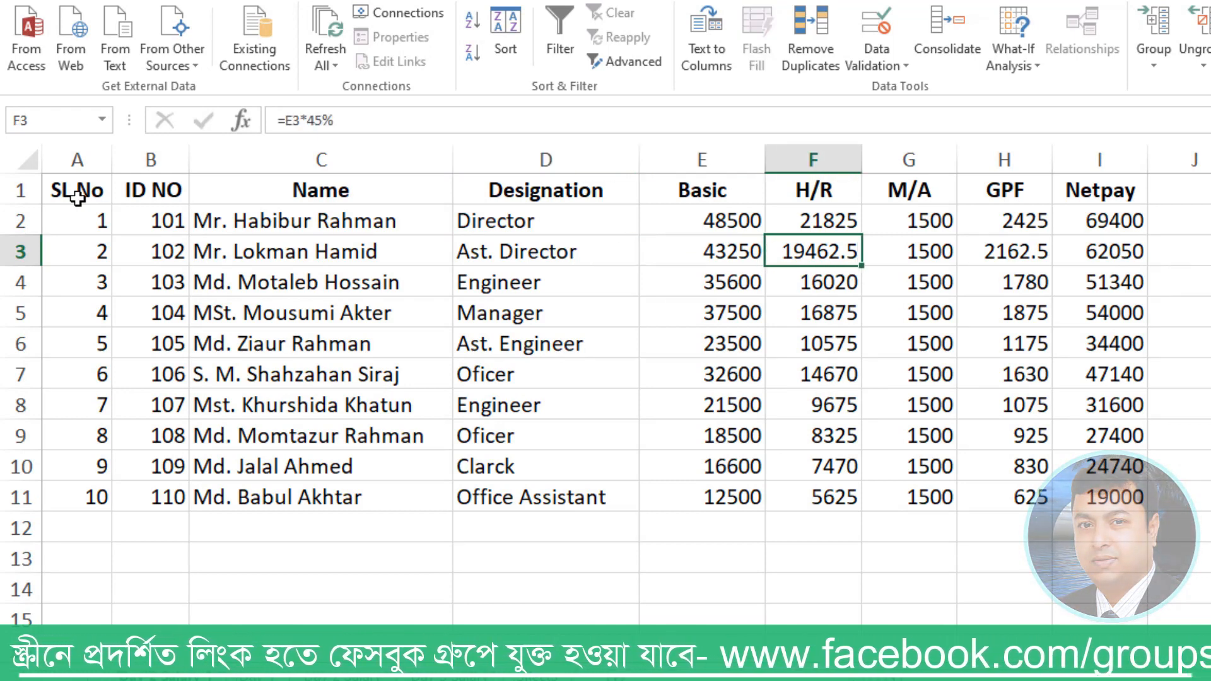
pyautogui.press('Up')
pyautogui.press('Up')
pyautogui.press('Left')
pyautogui.press('Down')
pyautogui.press('Down')
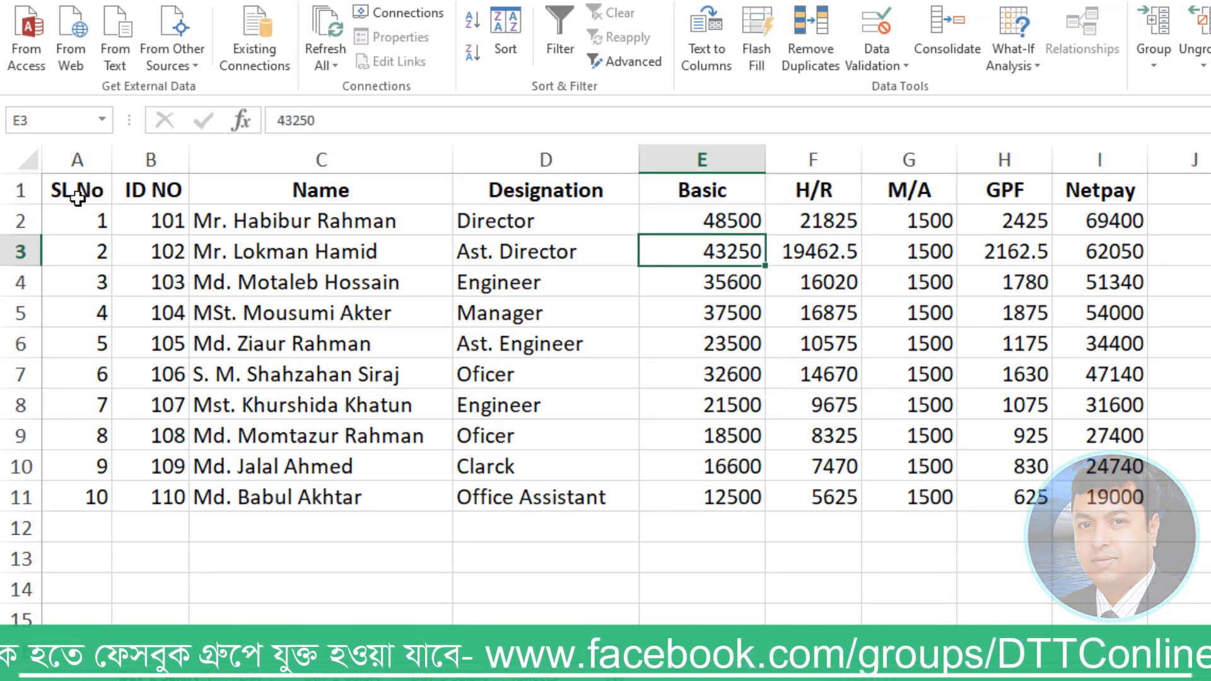
pyautogui.press('Up')
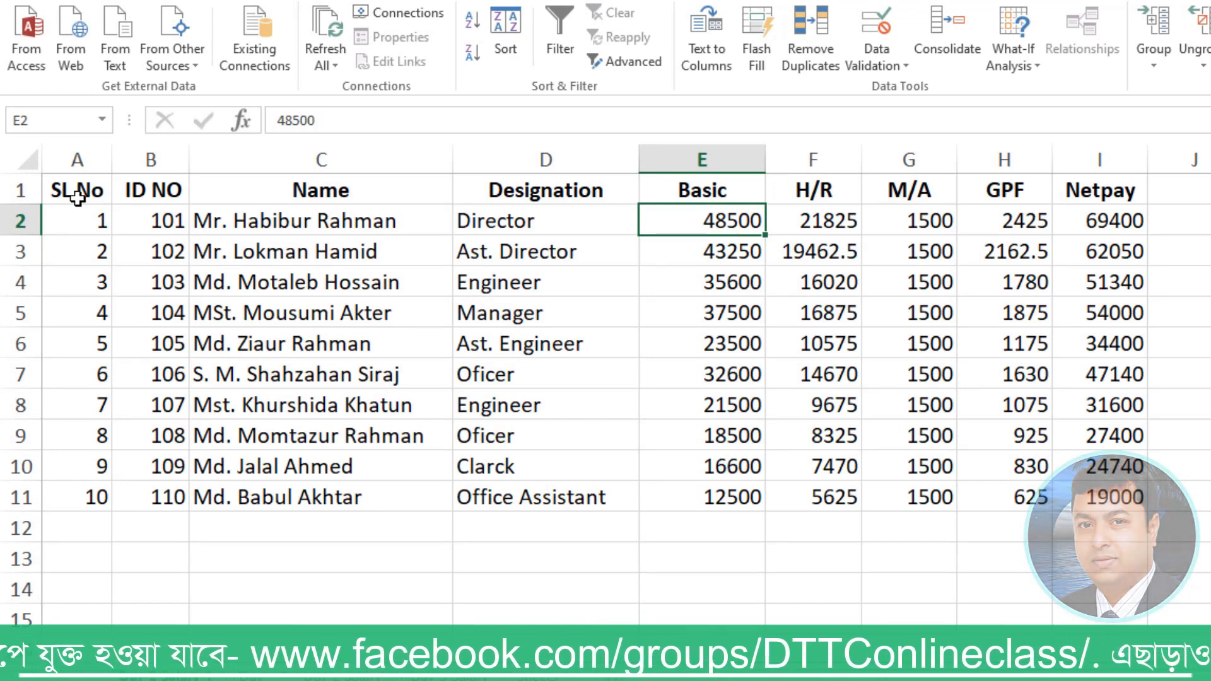
pyautogui.press('Down')
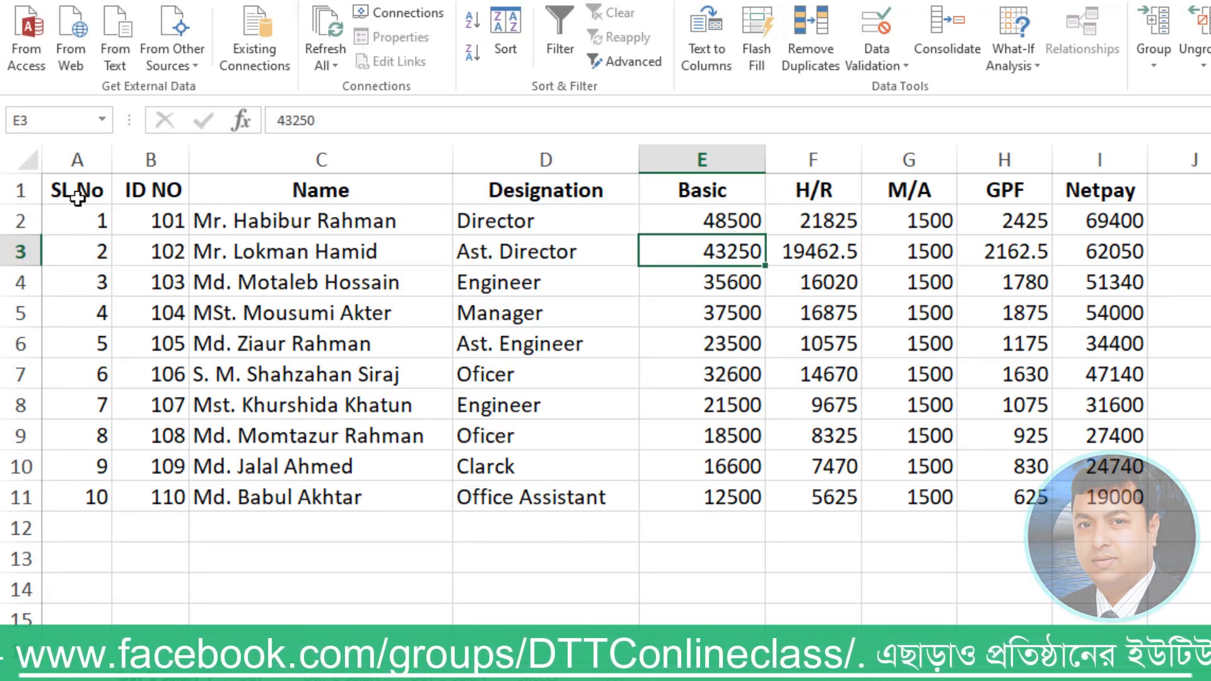
# Step: Inspect the formulas behind the first employee's H/R, M/A, GPF and Netpay amounts in row 2
pyautogui.press('Up')
pyautogui.press('Right')
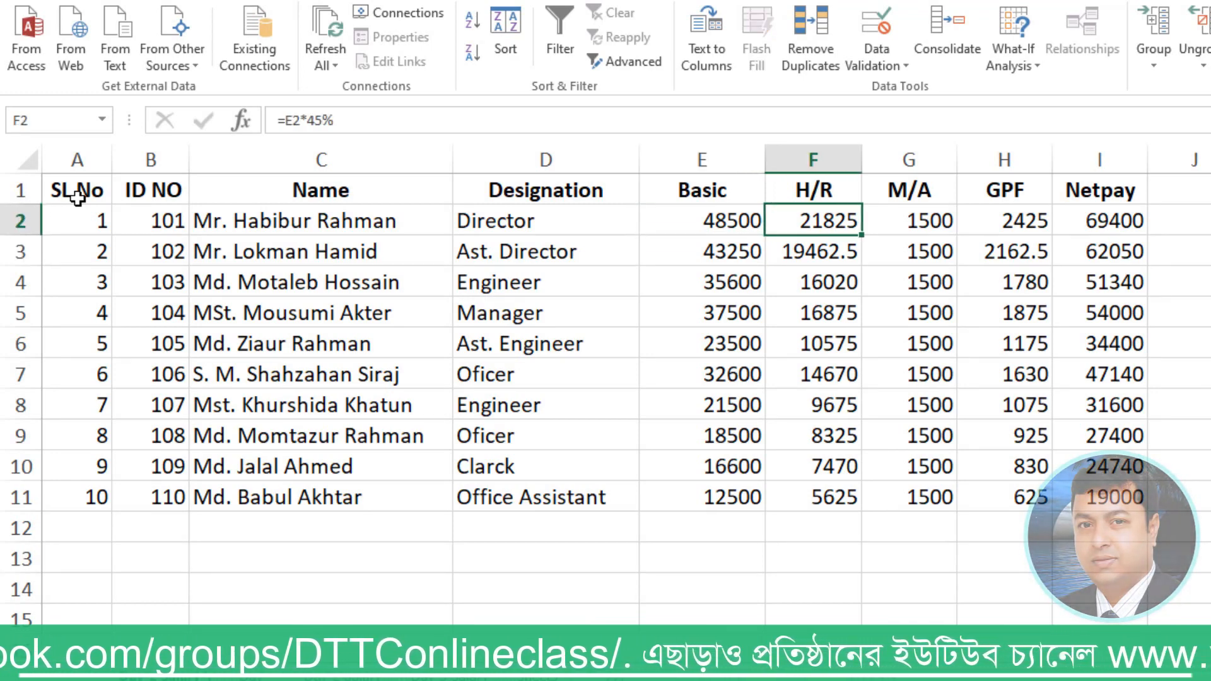
pyautogui.press('Right')
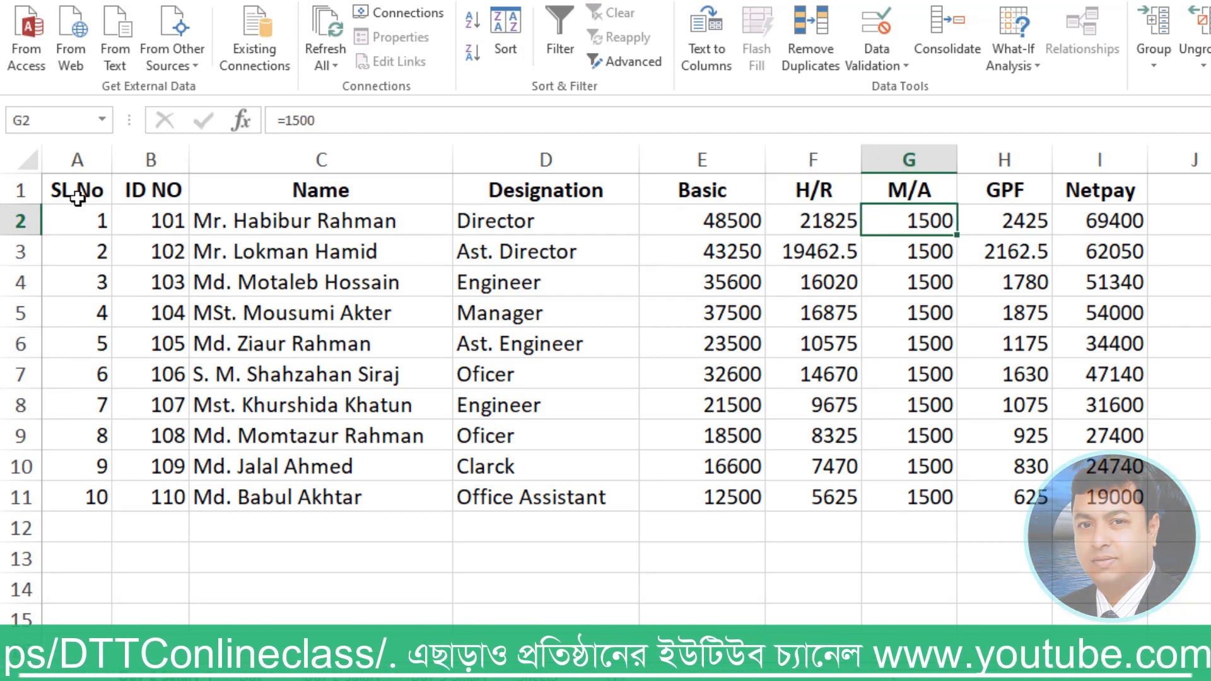
pyautogui.press('Right')
pyautogui.press('Right')
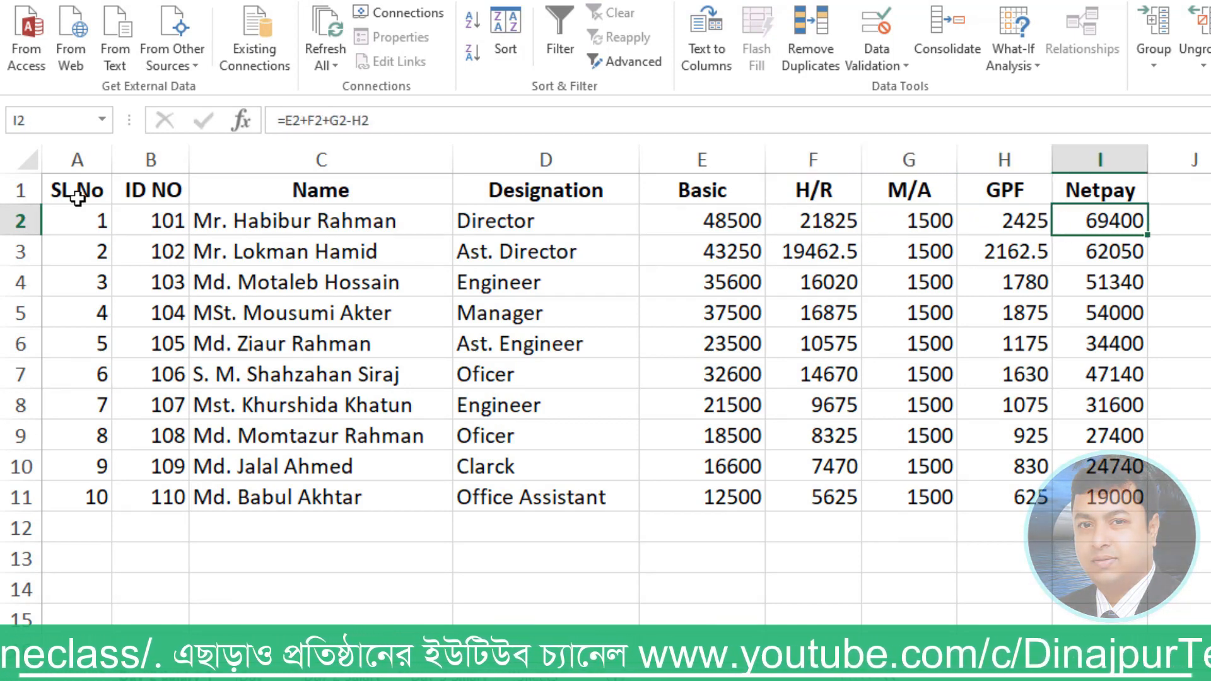
pyautogui.press('Left')
pyautogui.press('Left')
pyautogui.press('Left')
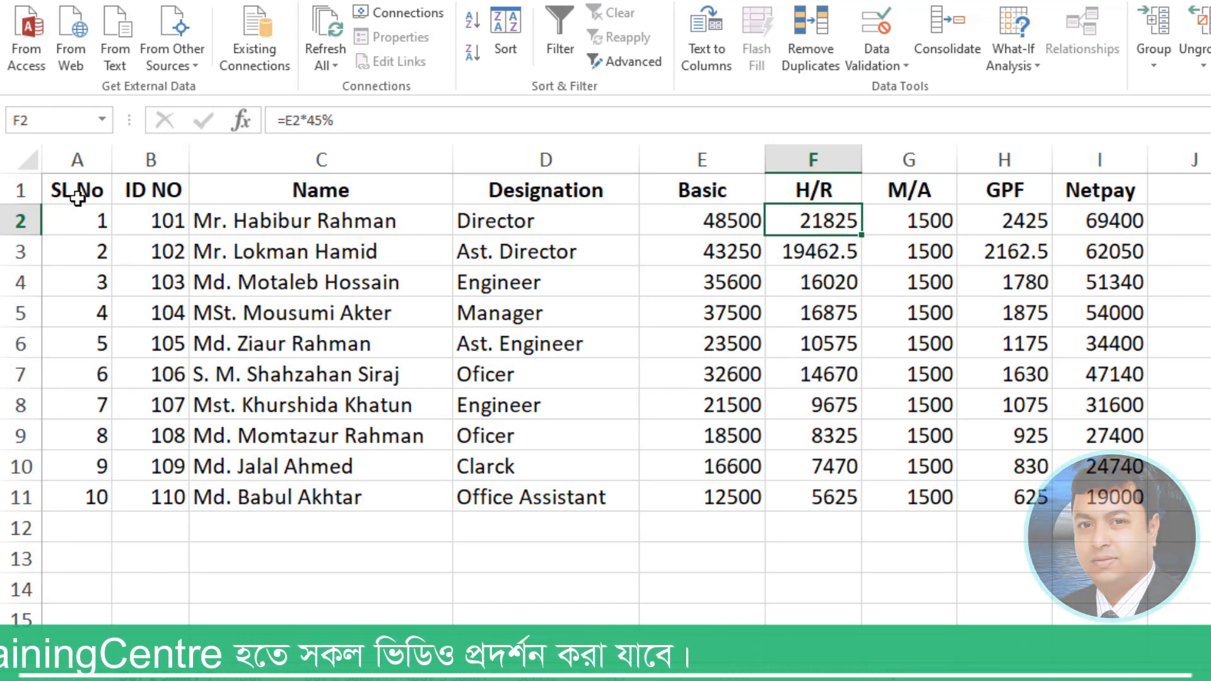
pyautogui.press('Right')
pyautogui.press('Right')
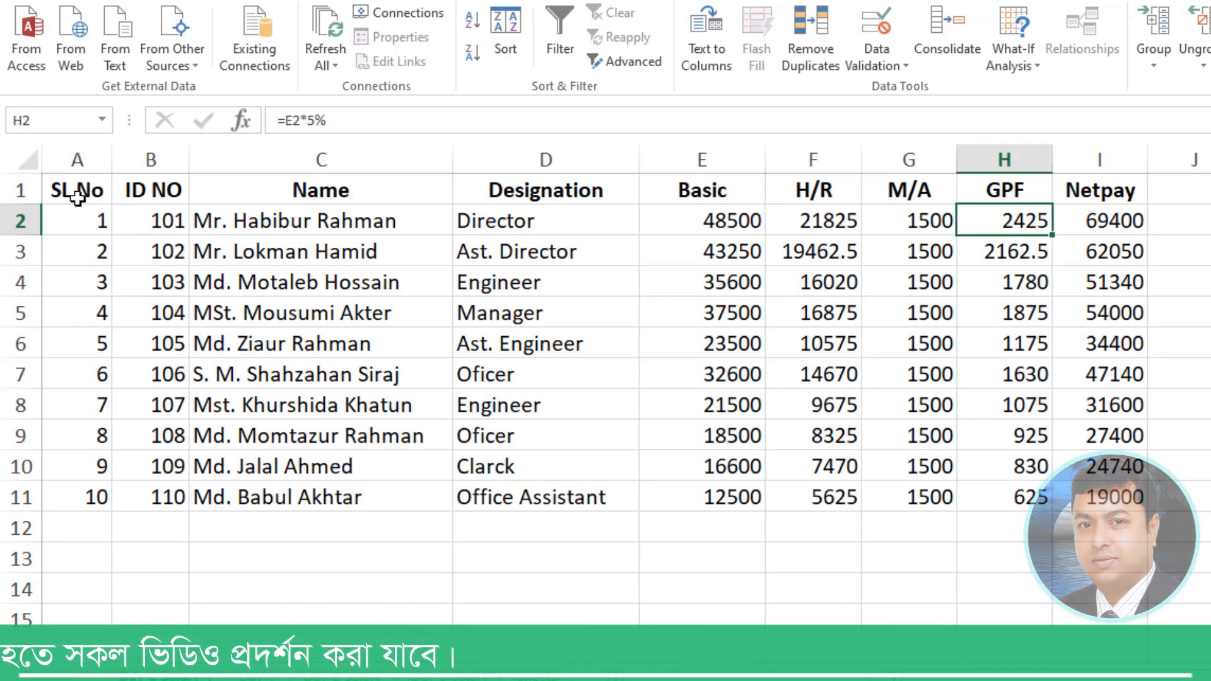
pyautogui.press('Left')
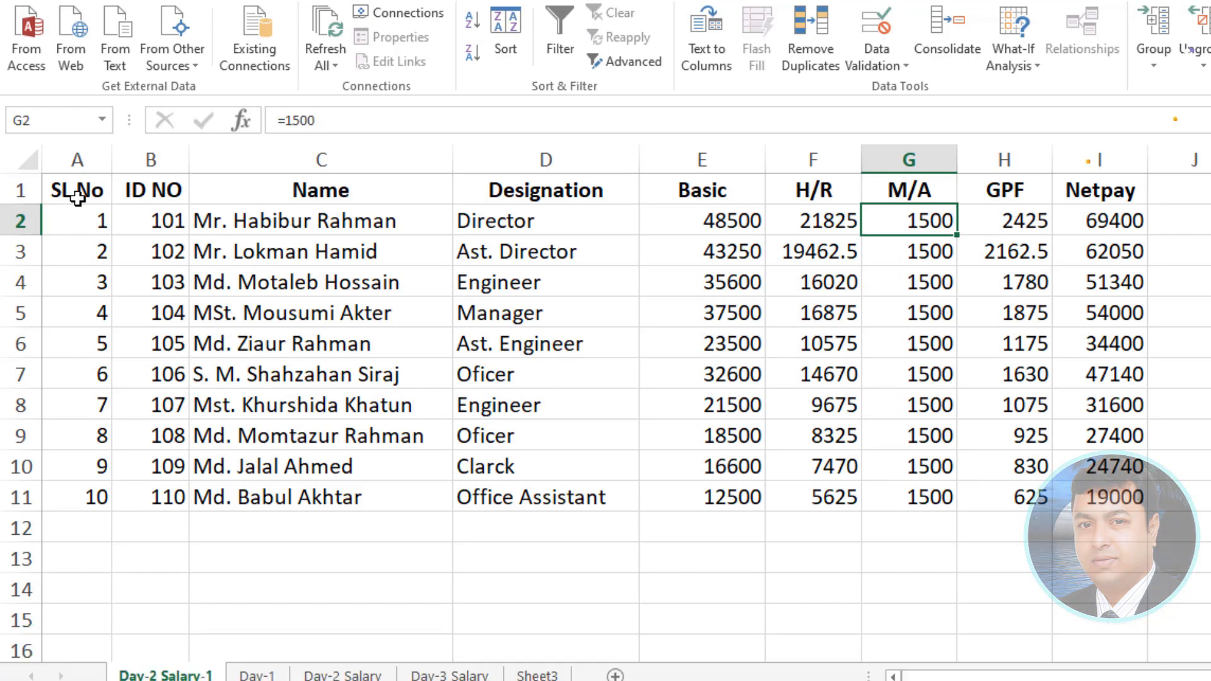
pyautogui.press('Right')
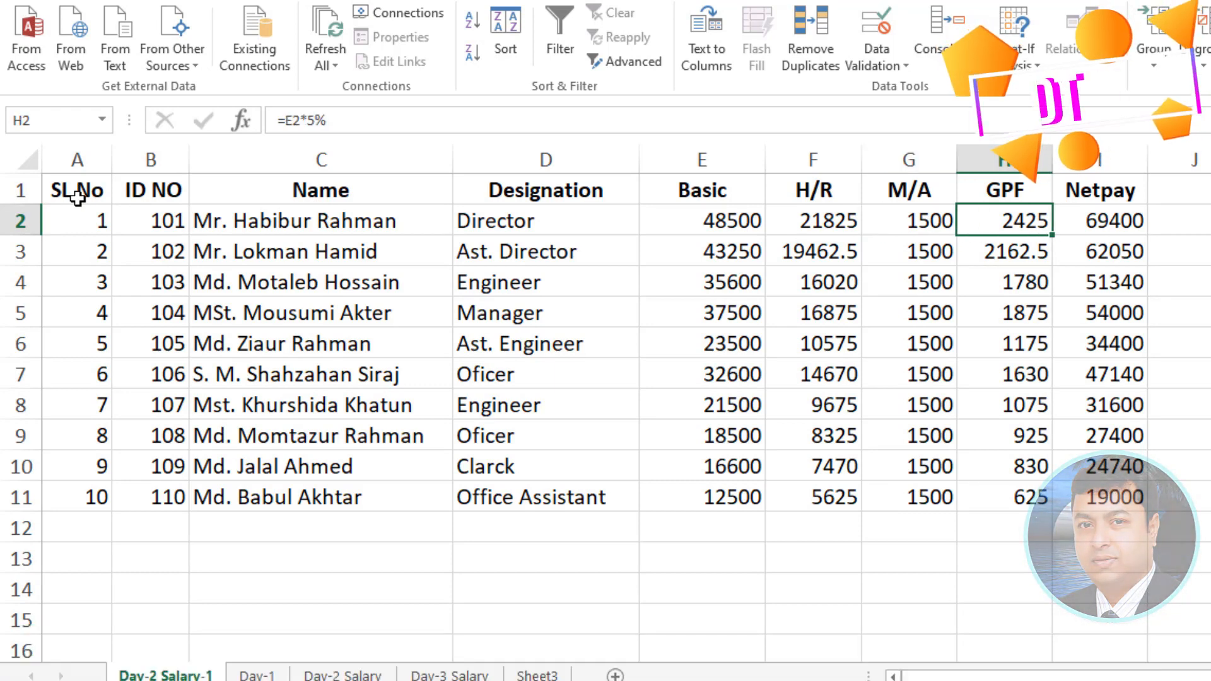
pyautogui.press('Right')
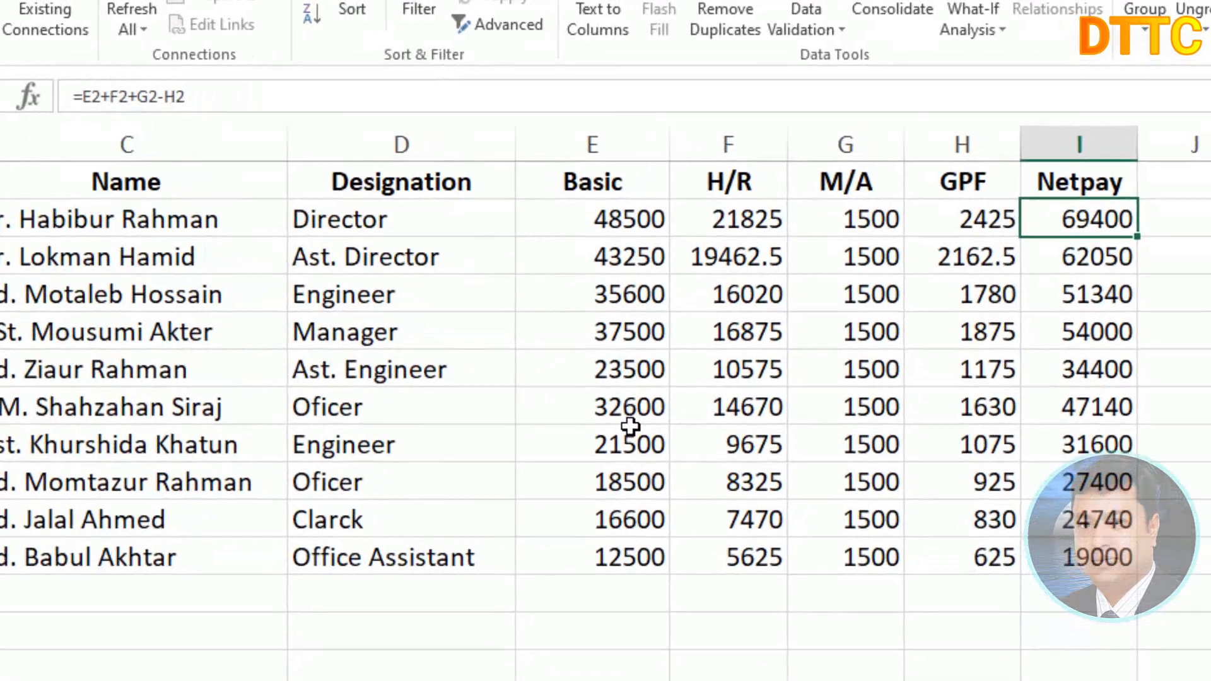
# Step: Clear the H/R, M/A, GPF and Netpay values of all employees in F2:I11
pyautogui.moveTo(680, 220); pyautogui.dragTo(1028, 566)
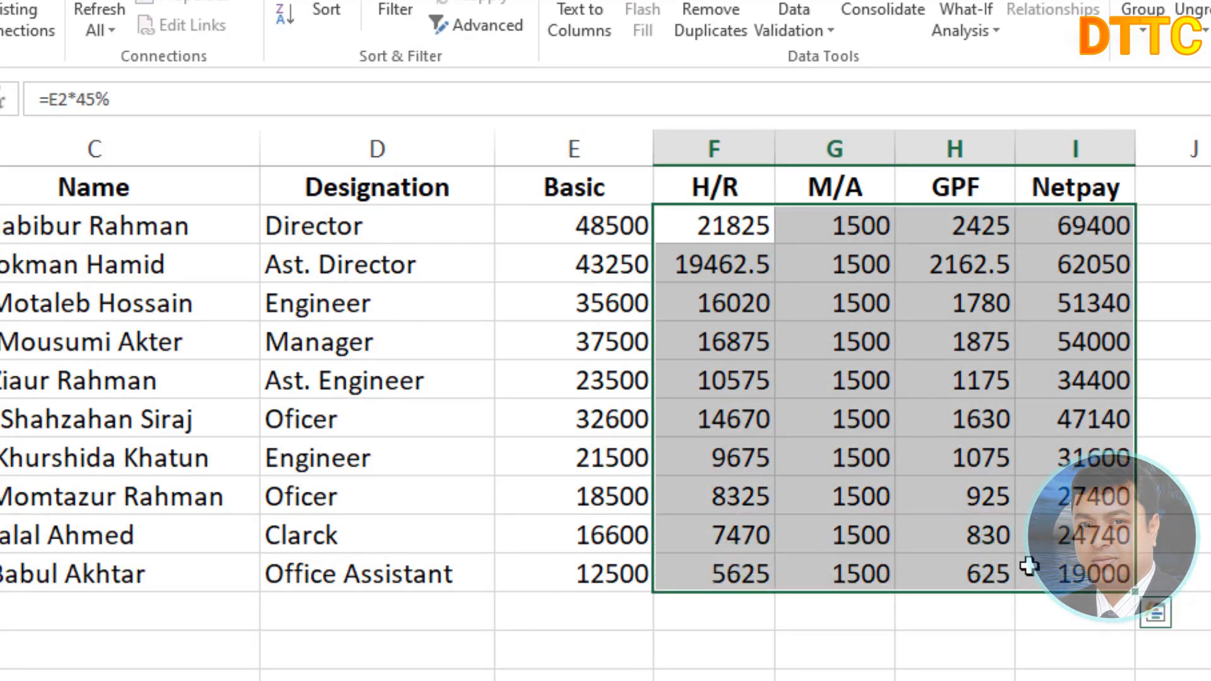
pyautogui.press('Delete')
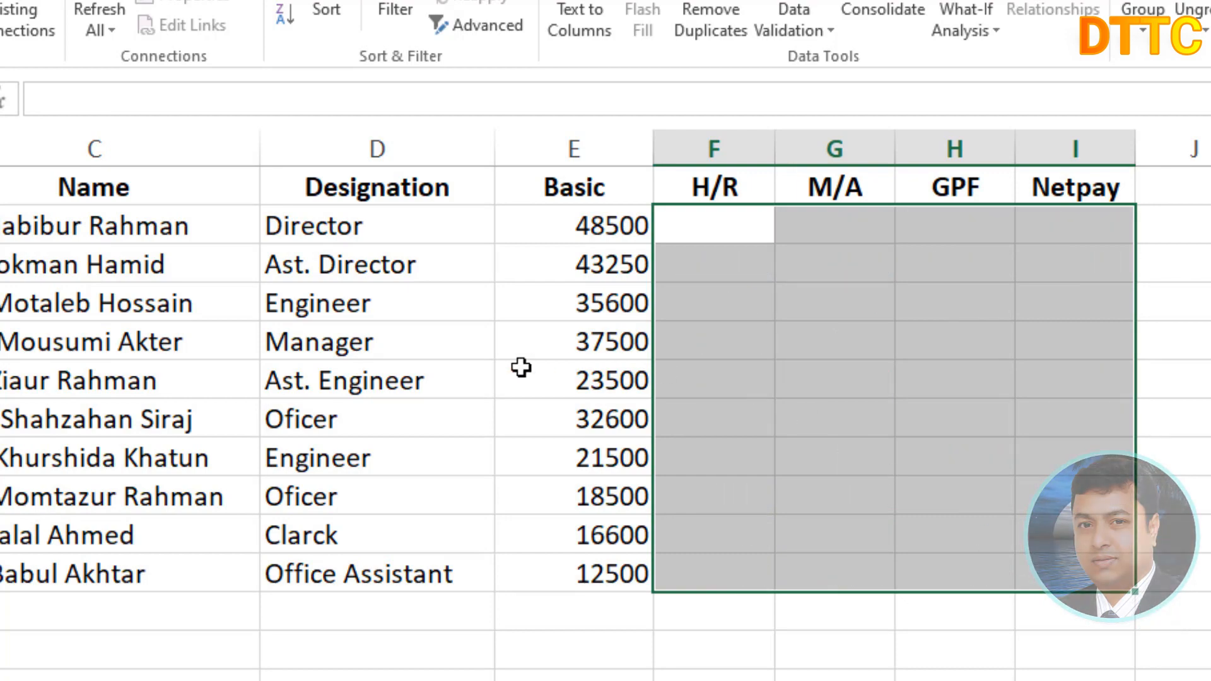
pyautogui.click(905, 294)
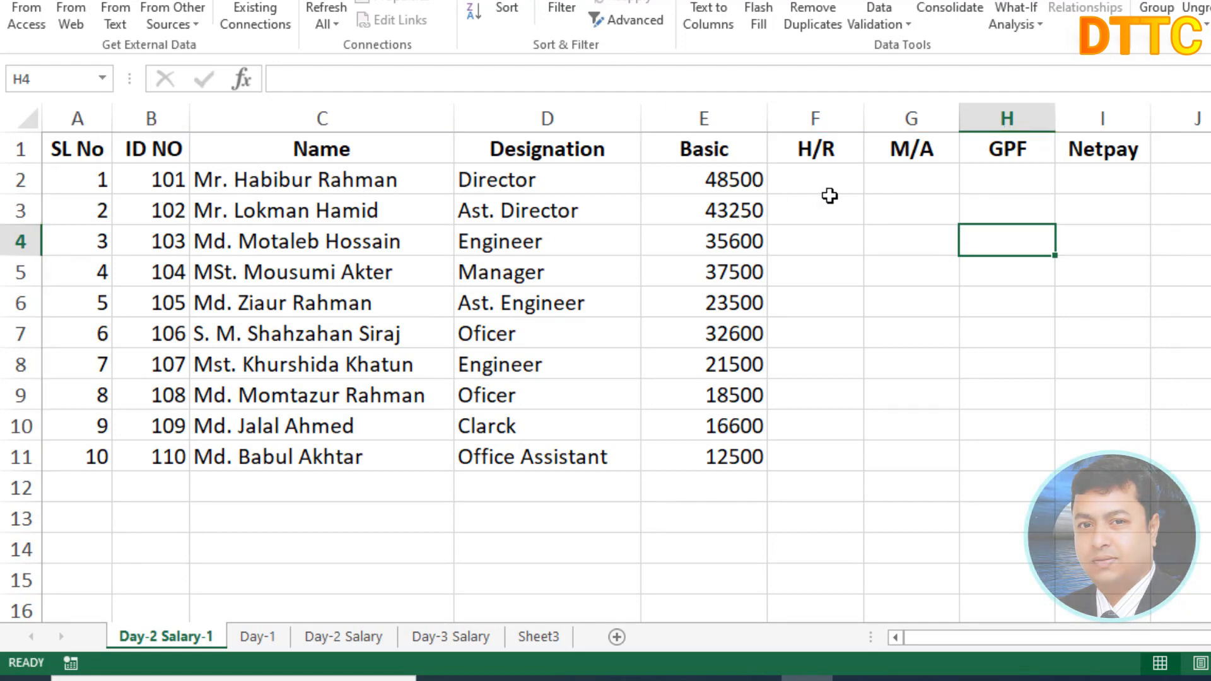
# Step: Calculate house rent in F2 with the formula =E2*45% and fill it down the H/R column to F11
pyautogui.click(824, 183)
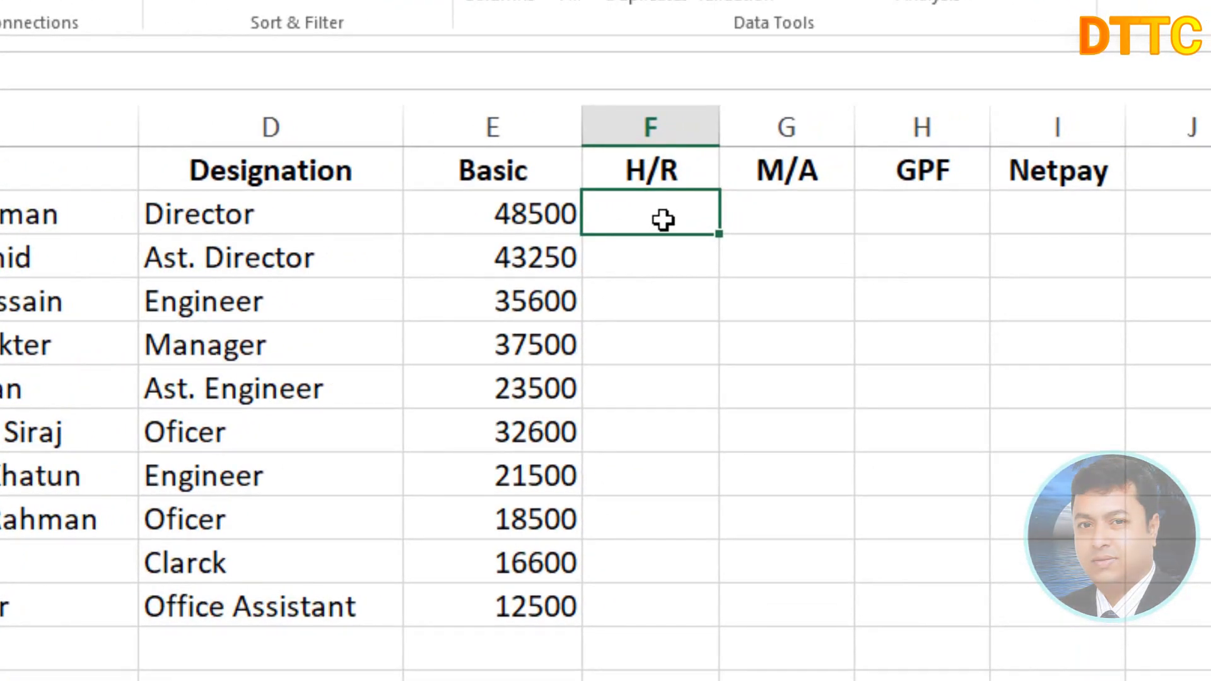
pyautogui.press('Left')
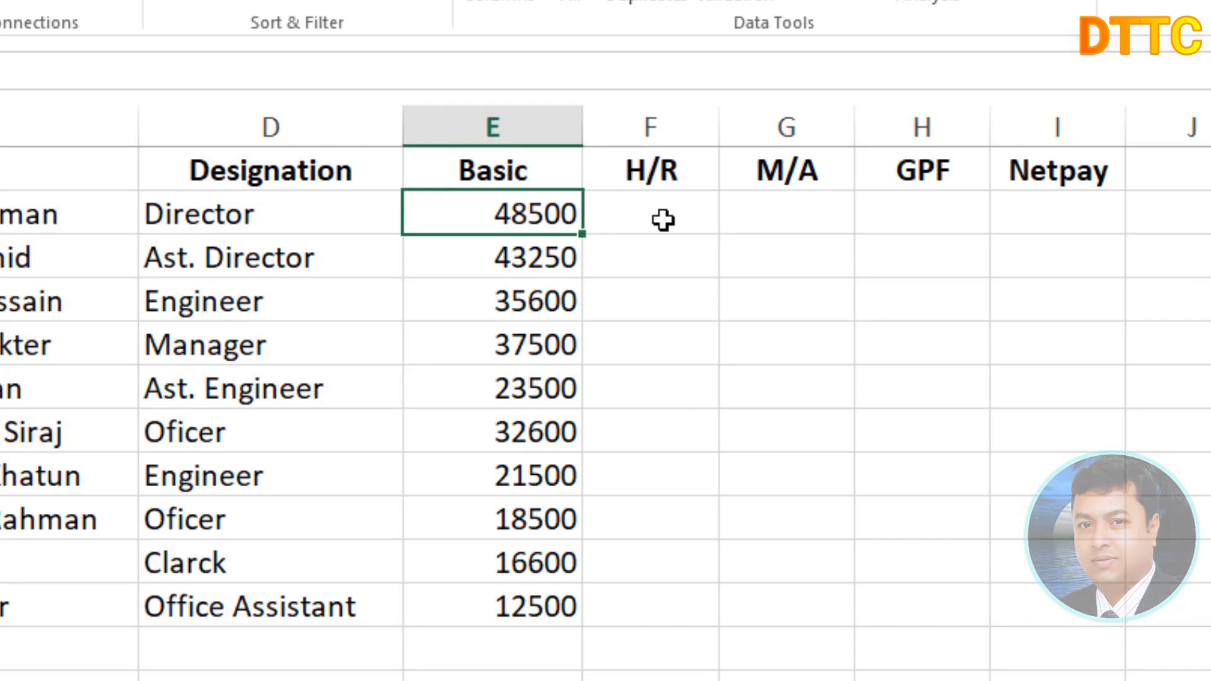
pyautogui.click(663, 219)
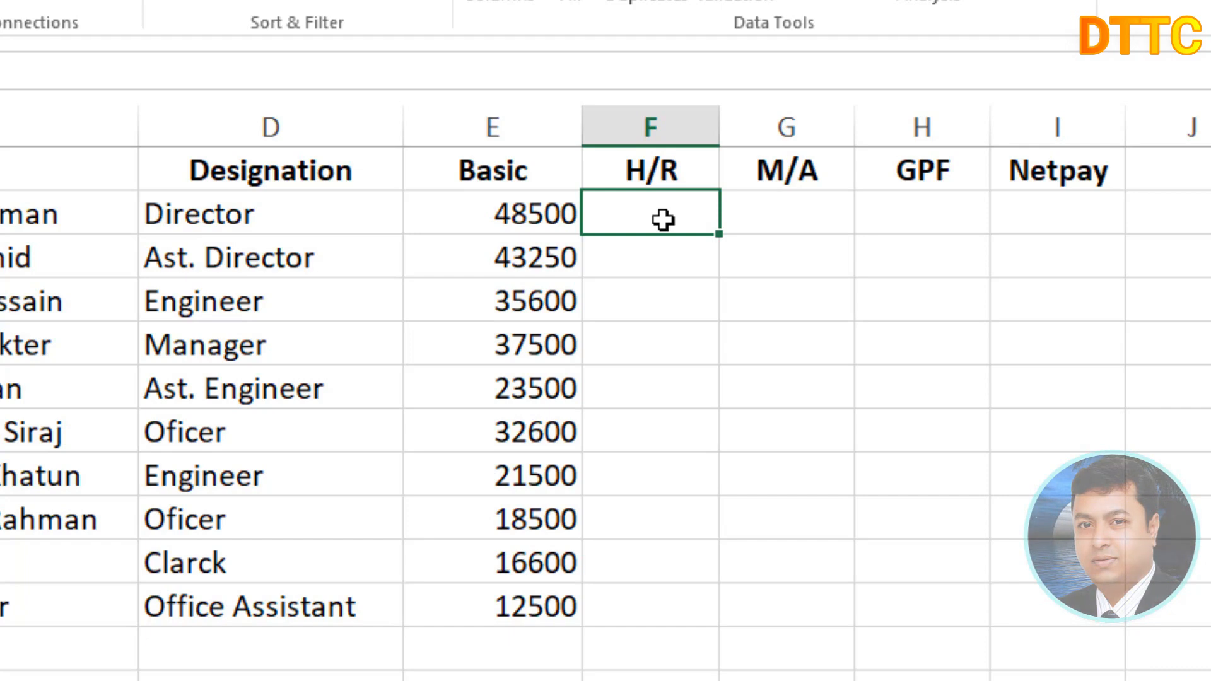
pyautogui.write('=')
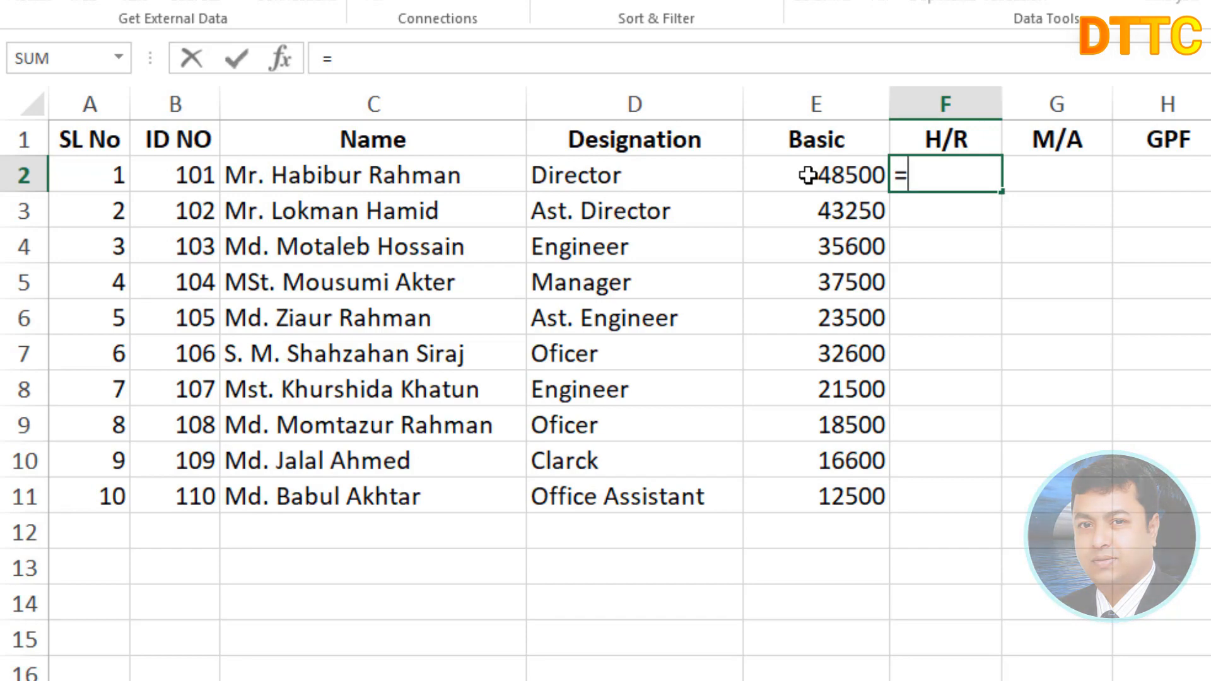
pyautogui.write('e2')
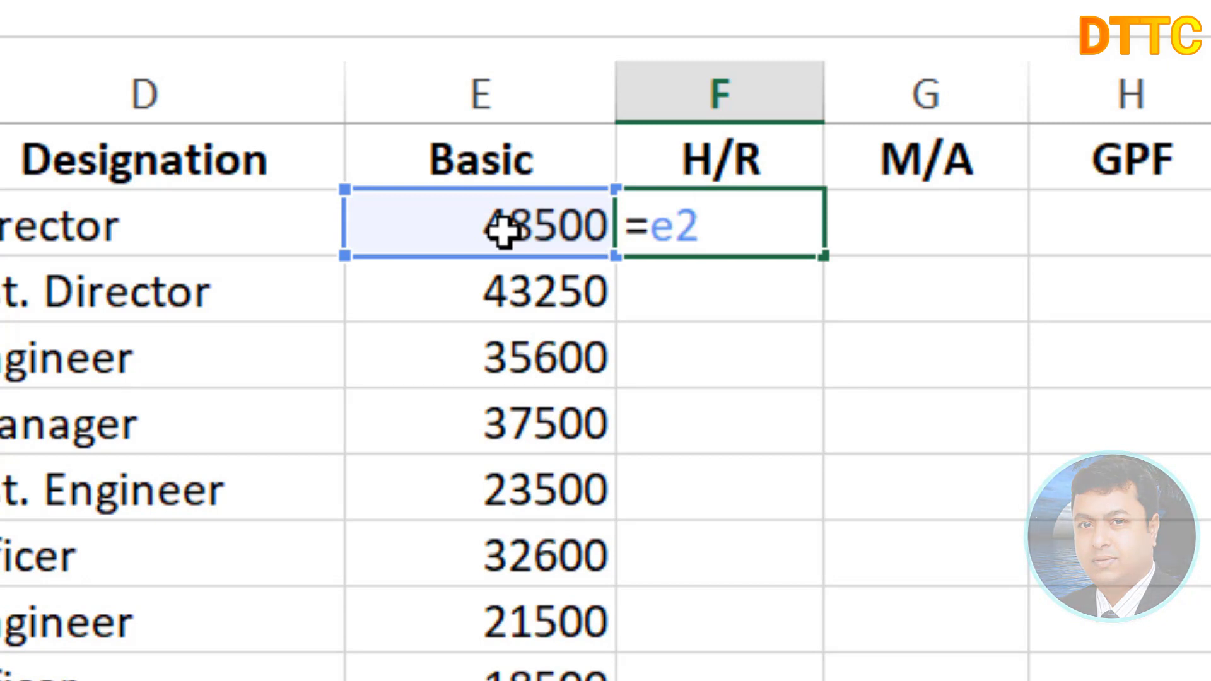
pyautogui.write('*')
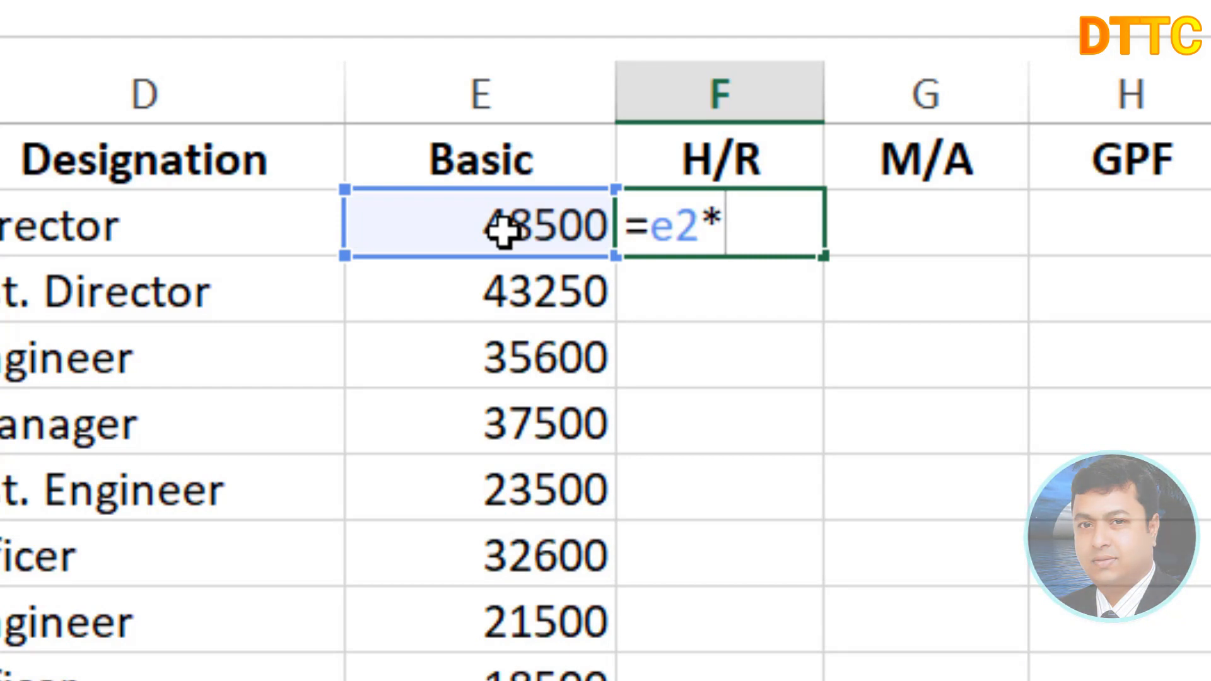
pyautogui.write('45')
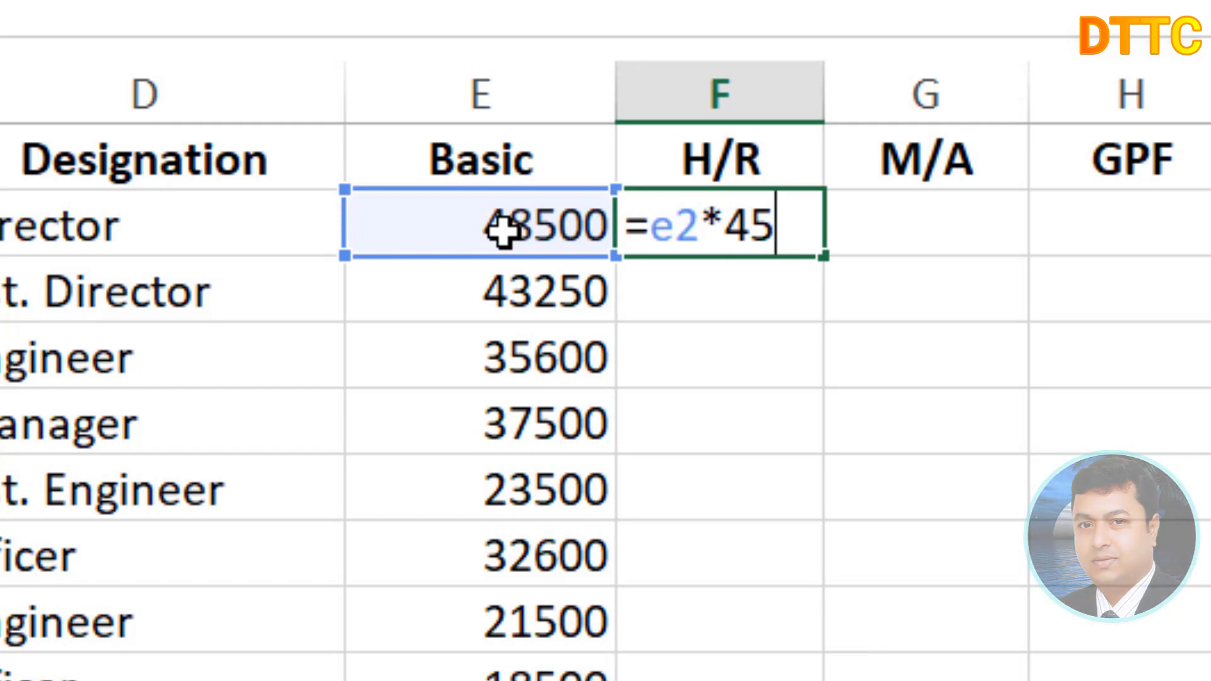
pyautogui.write('%')
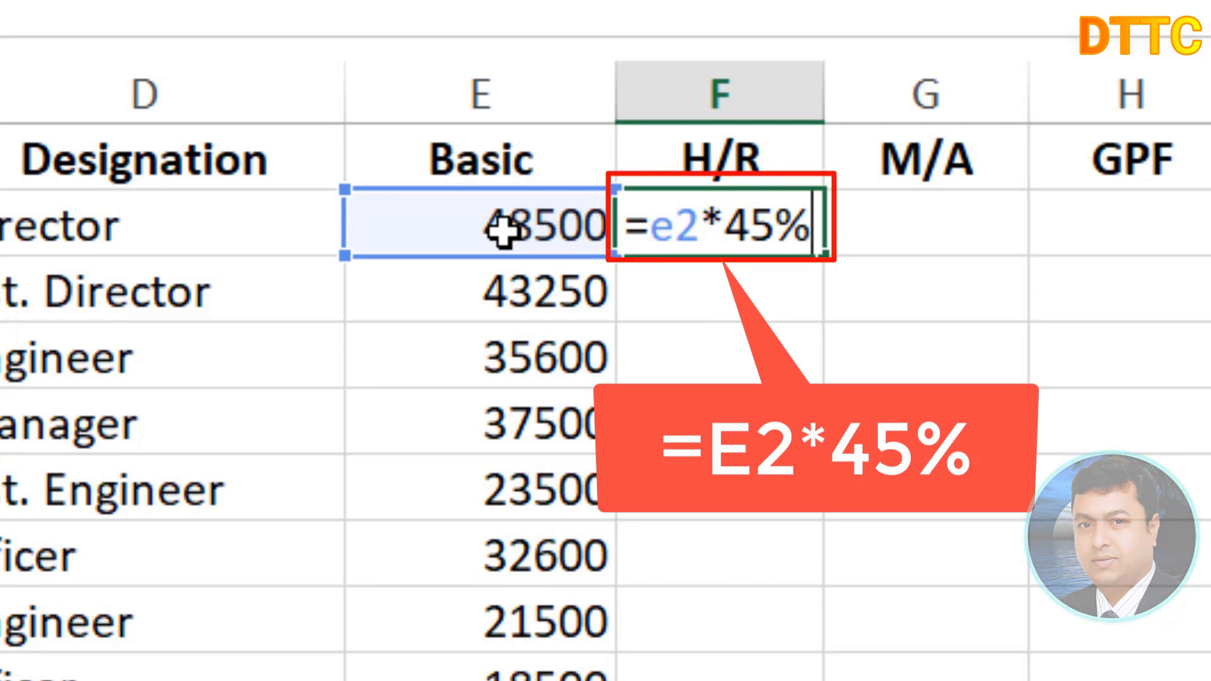
pyautogui.press('Return')
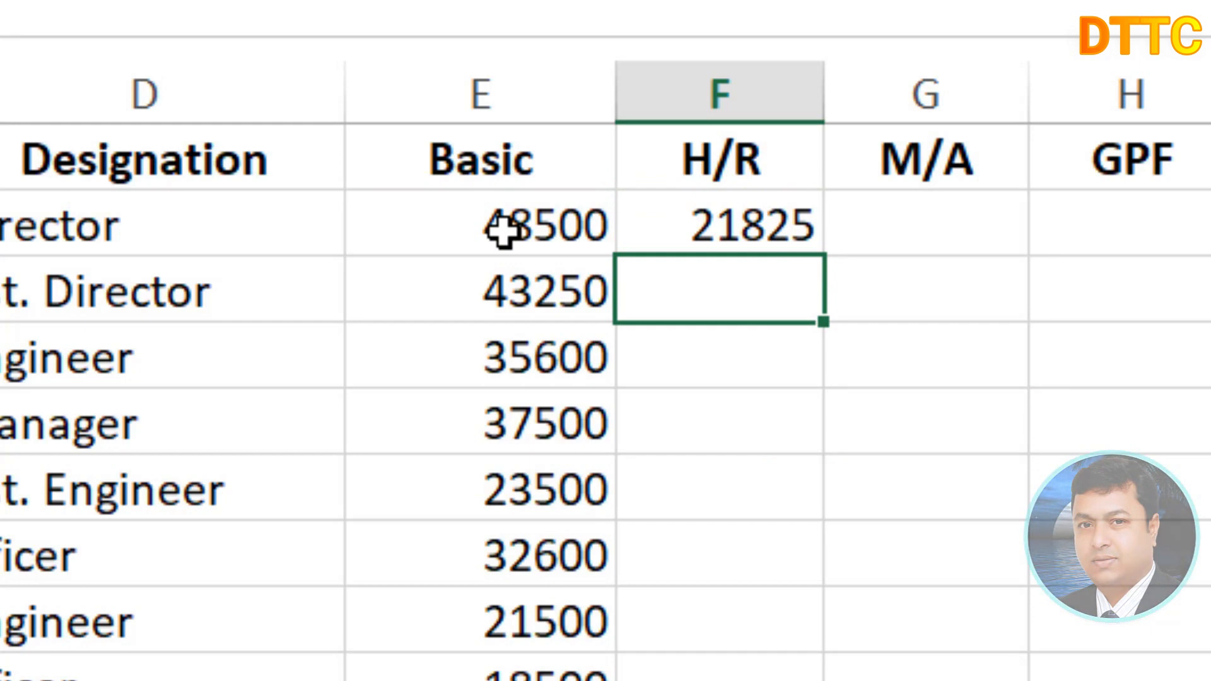
pyautogui.click(739, 210)
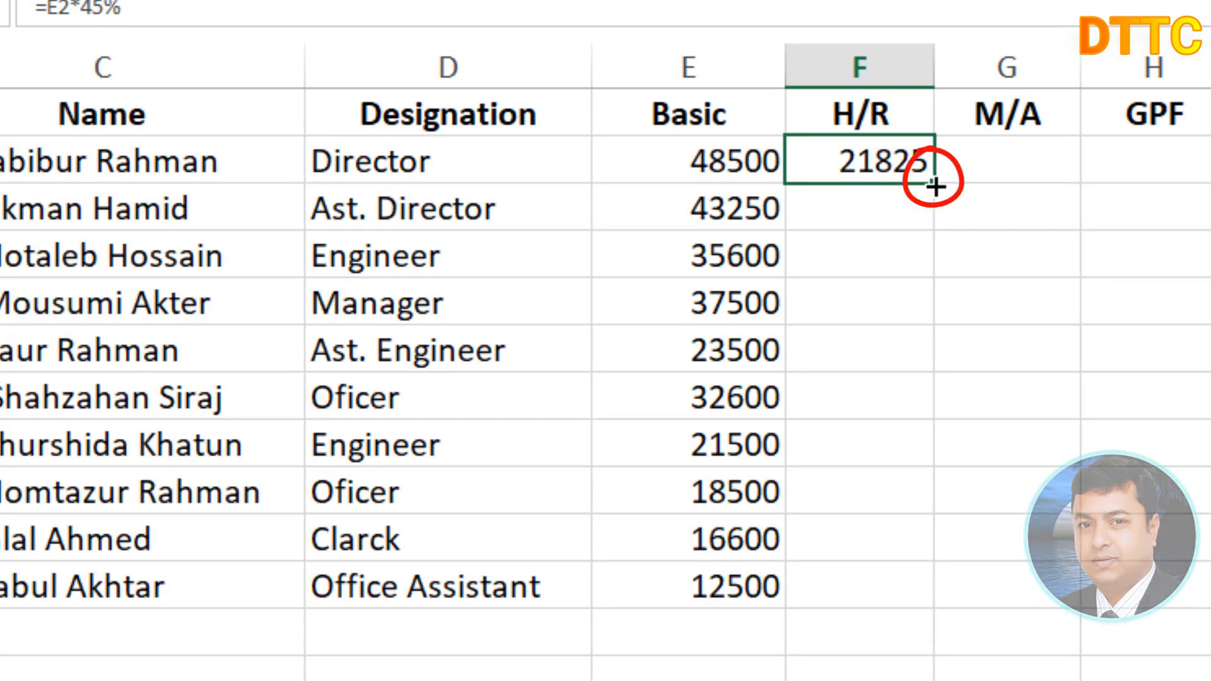
pyautogui.doubleClick(933, 185)
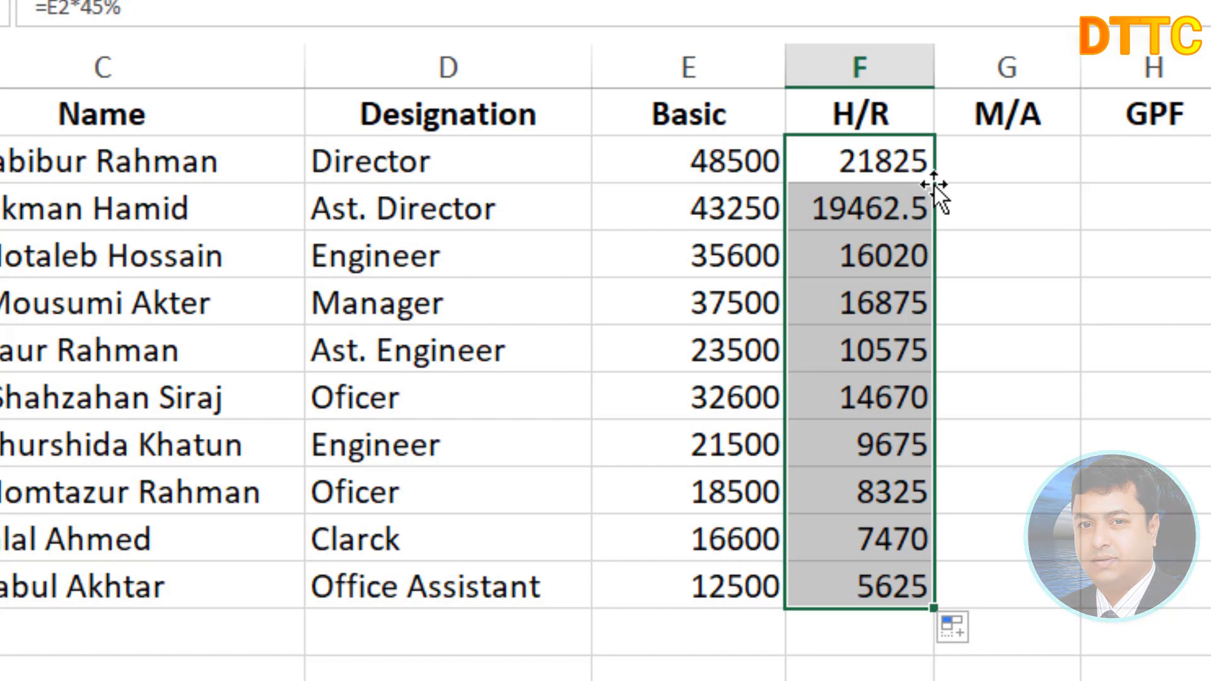
# Step: Clear the H/R values in F3:F11 and refill them by copying the formula in F2 down the column
pyautogui.click(908, 210)
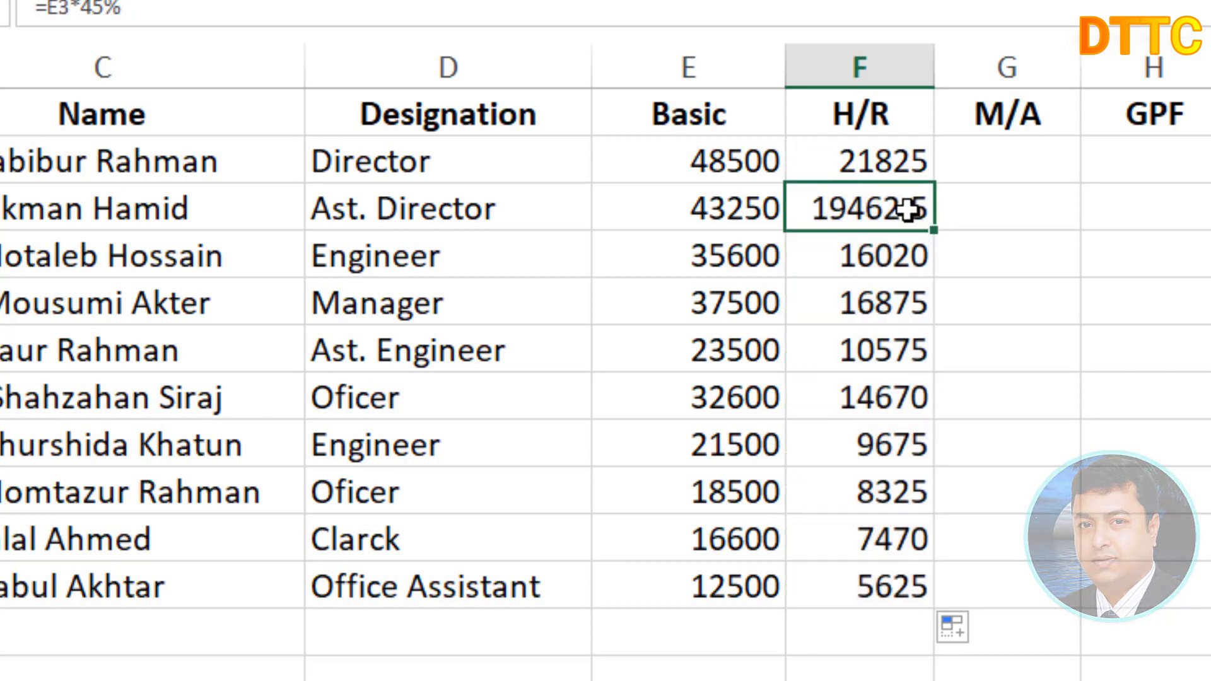
pyautogui.hotkey('shift', 'Down')
pyautogui.hotkey('shift', 'Down')
pyautogui.hotkey('shift', 'Down')
pyautogui.hotkey('shift', 'Down')
pyautogui.hotkey('shift', 'Down')
pyautogui.hotkey('shift', 'Down')
pyautogui.hotkey('shift', 'Down')
pyautogui.hotkey('shift', 'Down')
pyautogui.hotkey('shift', 'Down')
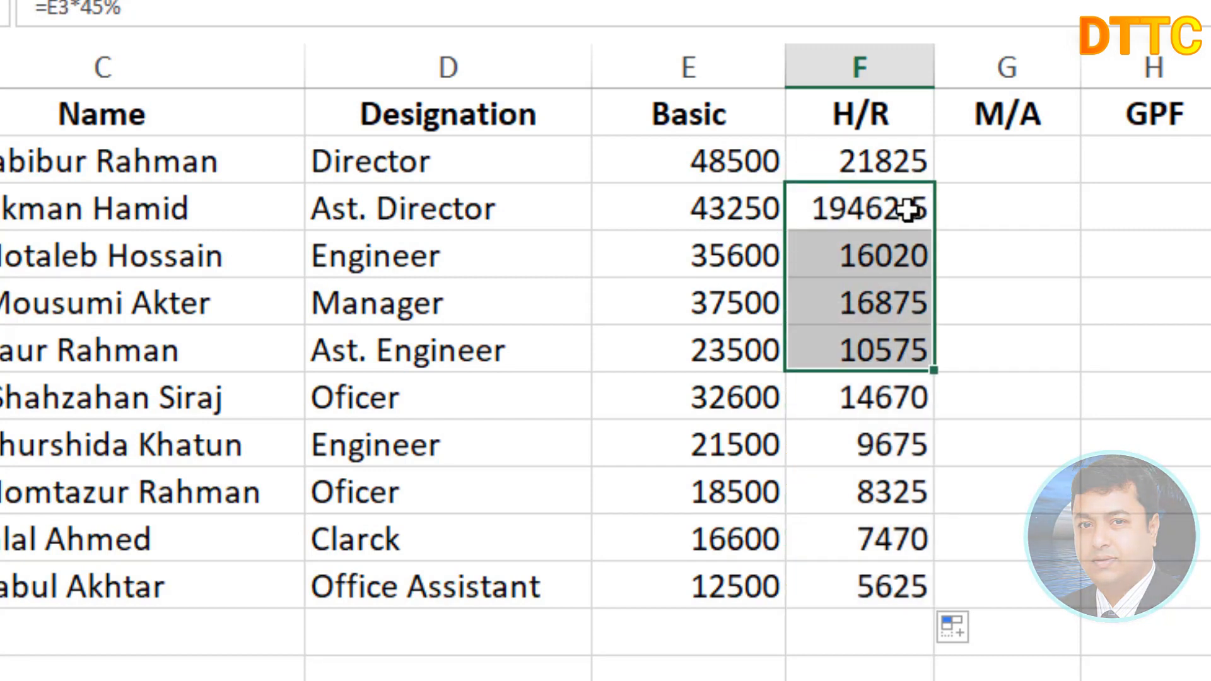
pyautogui.hotkey('shift', 'Up')
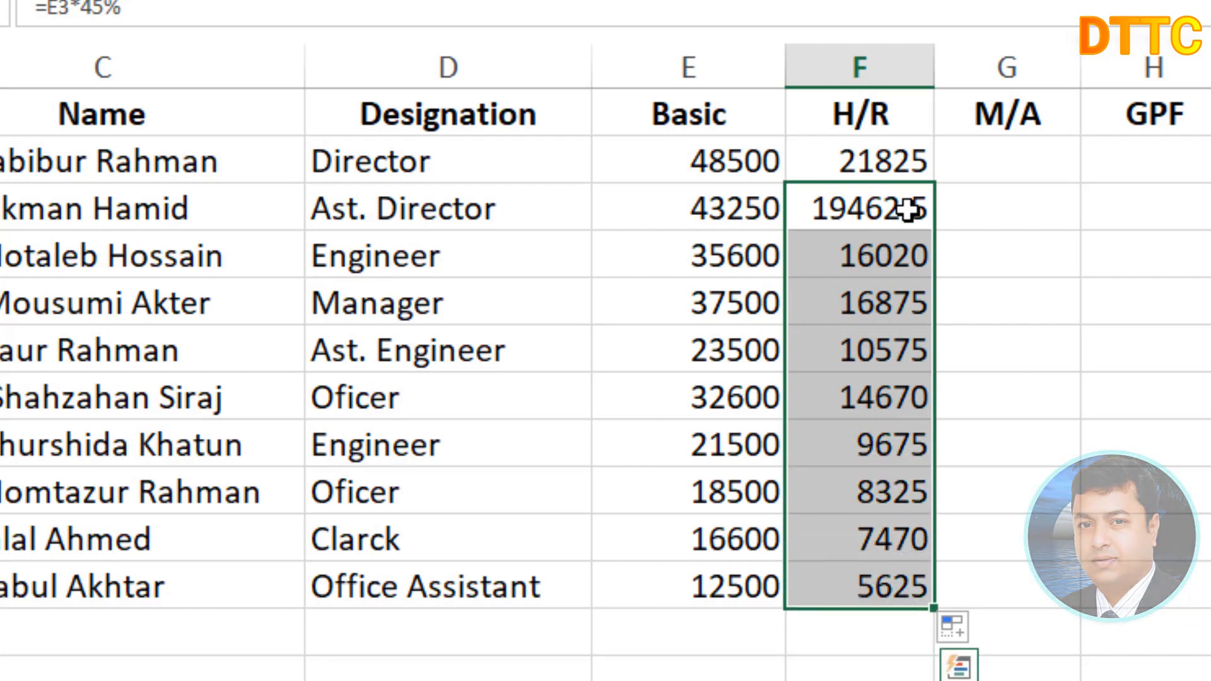
pyautogui.press('Delete')
pyautogui.click(900, 161)
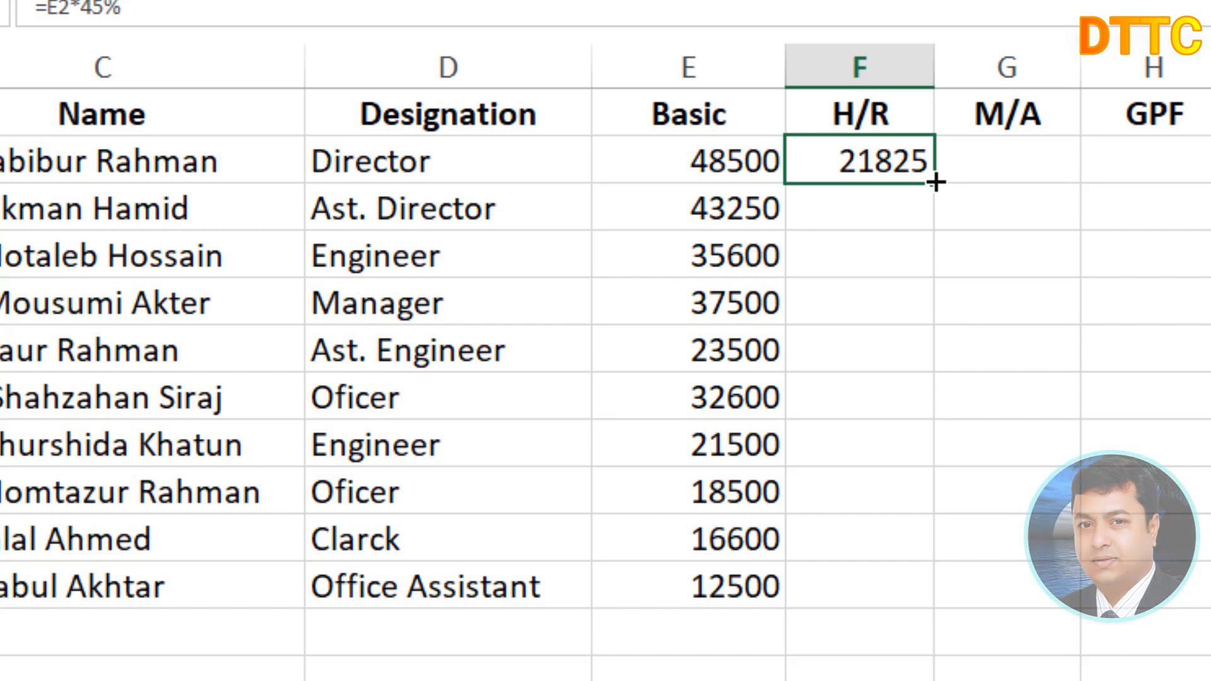
pyautogui.doubleClick(934, 184)
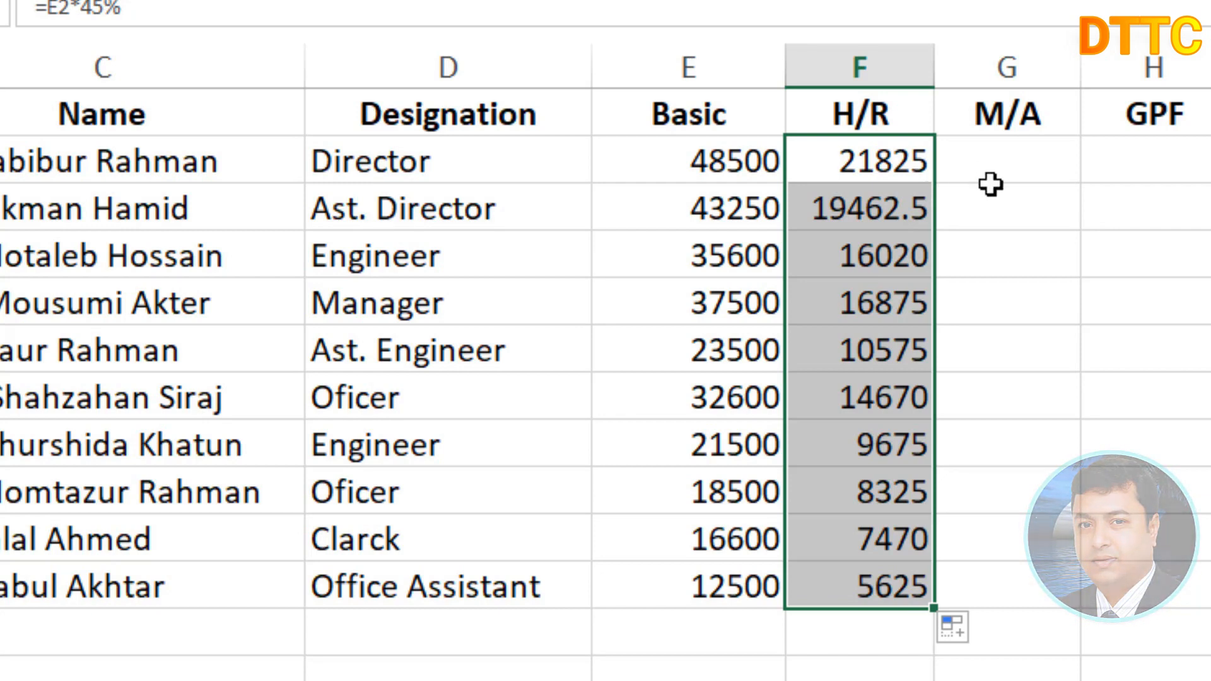
# Step: Clear the H/R values of all employees in F2:F11
pyautogui.click(1017, 260)
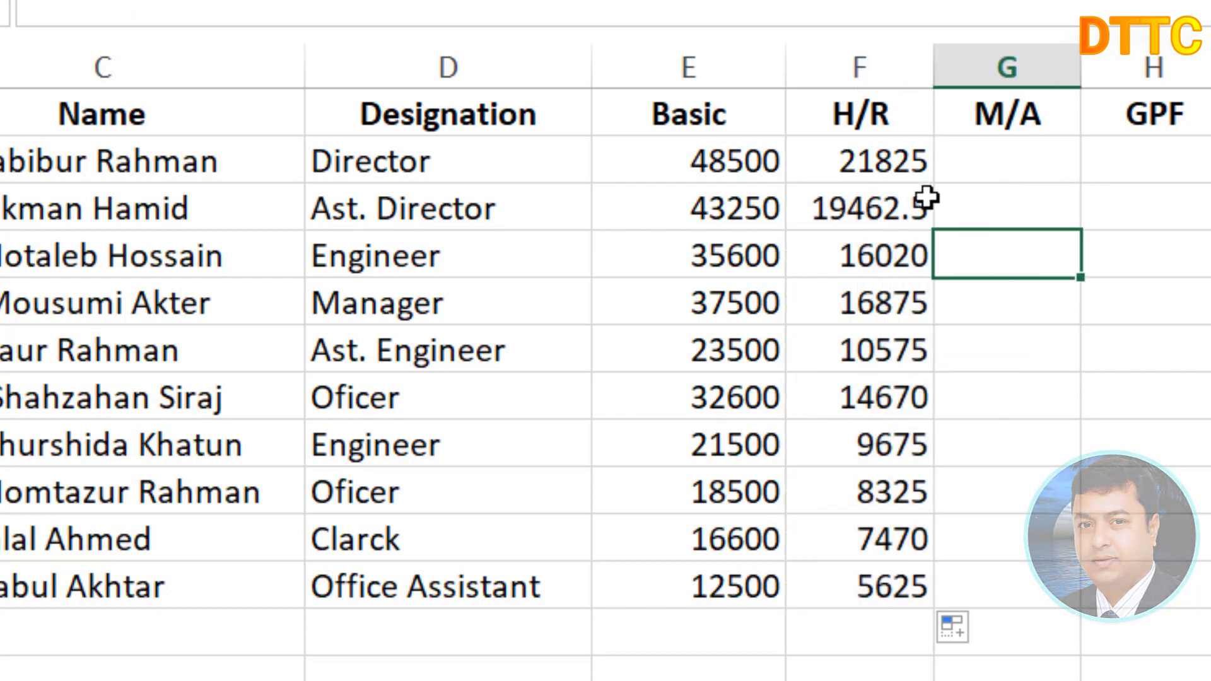
pyautogui.moveTo(888, 160); pyautogui.dragTo(890, 585)
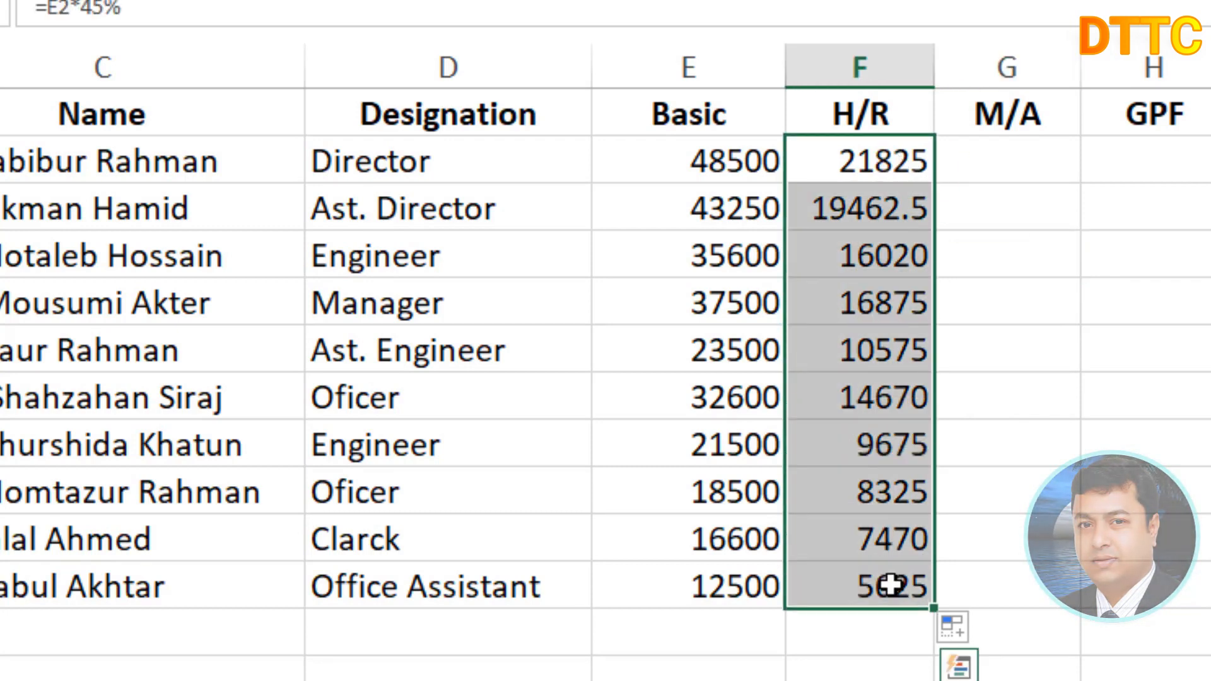
pyautogui.press('F2')
pyautogui.hotkey('ctrl', 'Return')
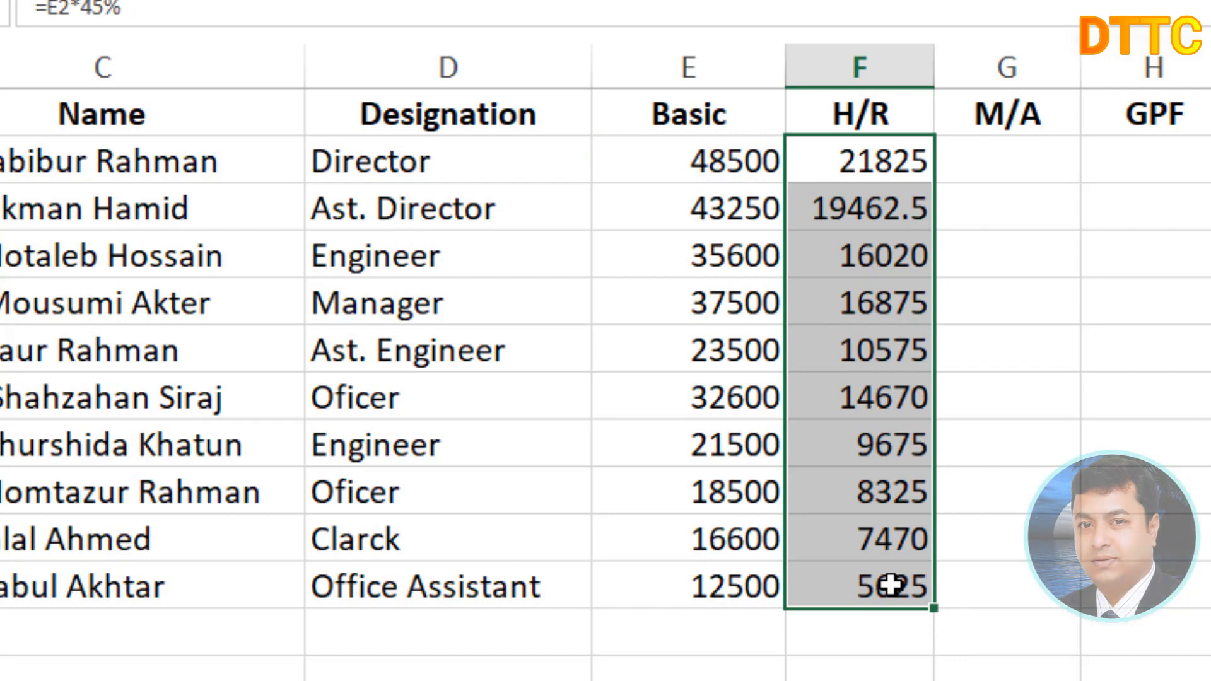
pyautogui.press('Delete')
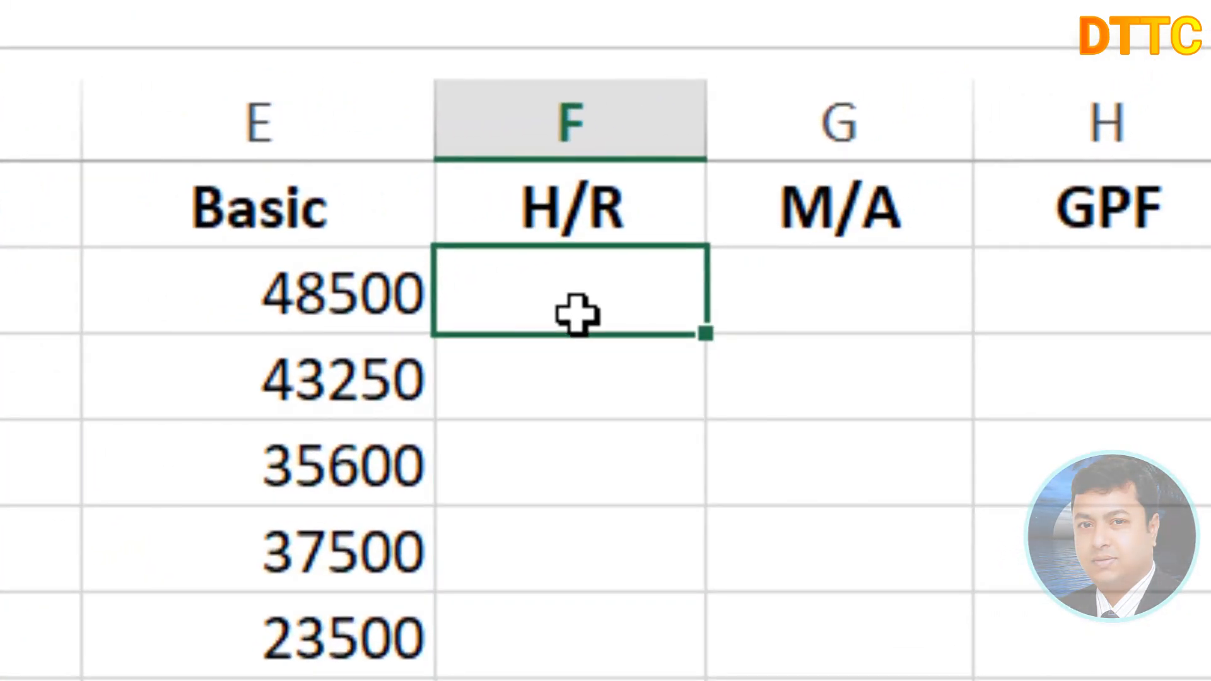
# Step: Enter the house rent formula =E2*45% in F2 again and copy it down through F11
pyautogui.write('=')
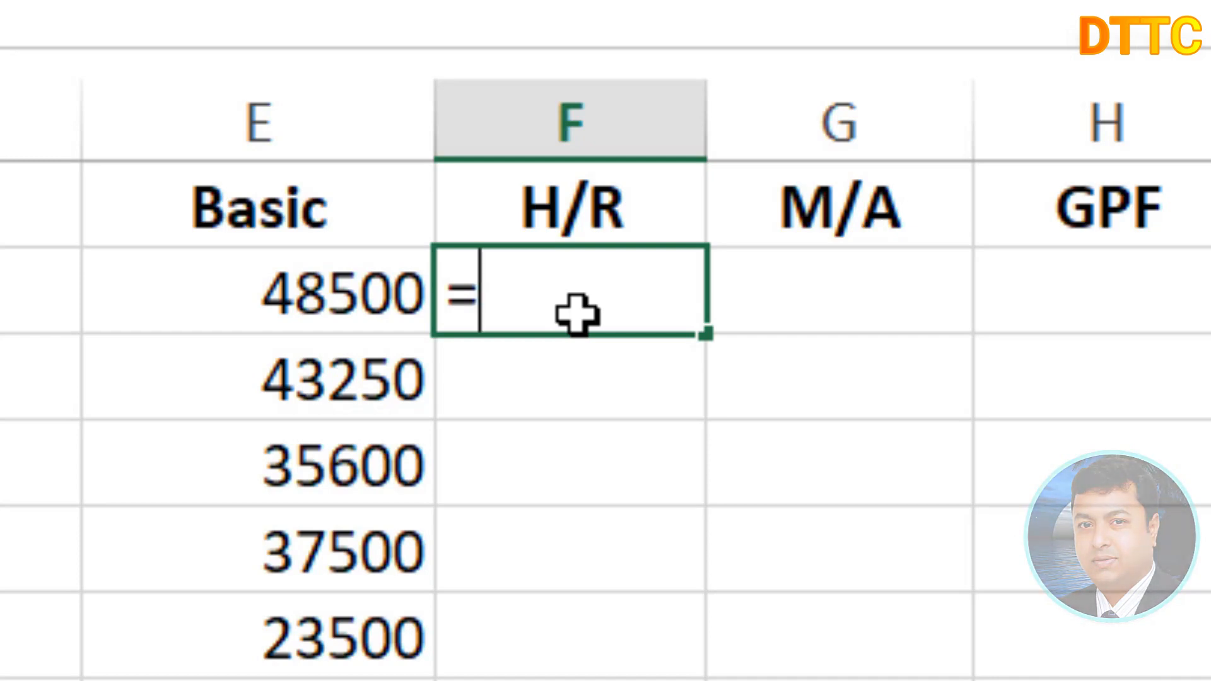
pyautogui.write('E')
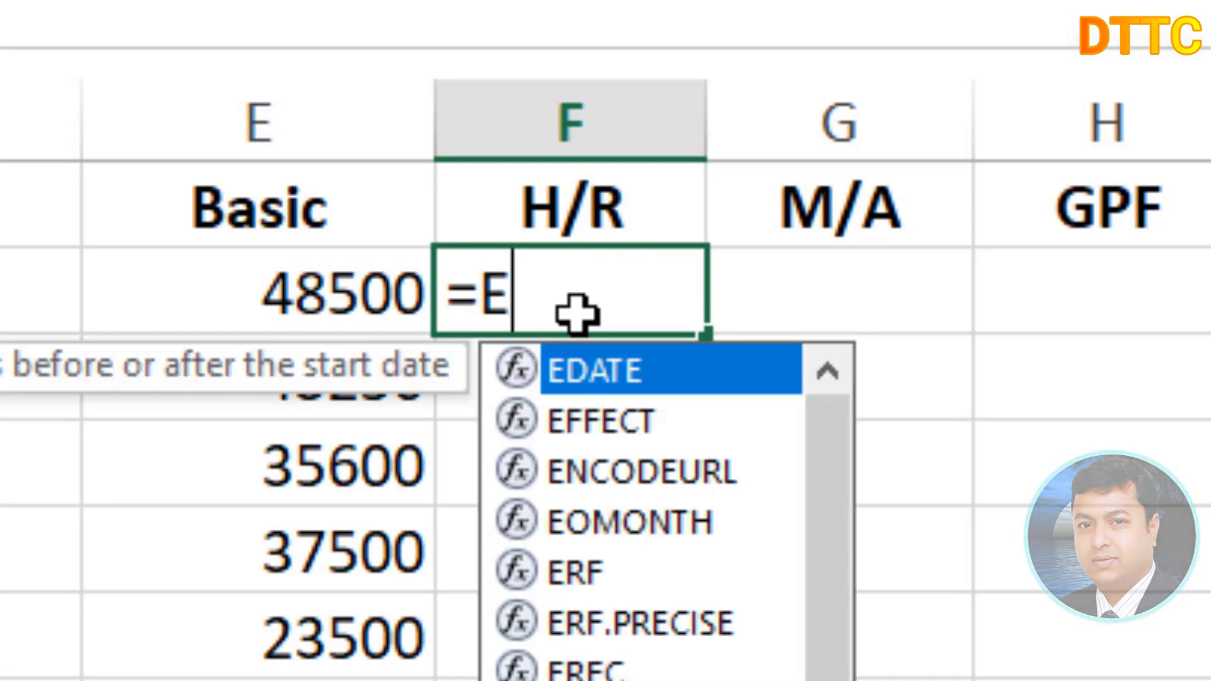
pyautogui.write('2*')
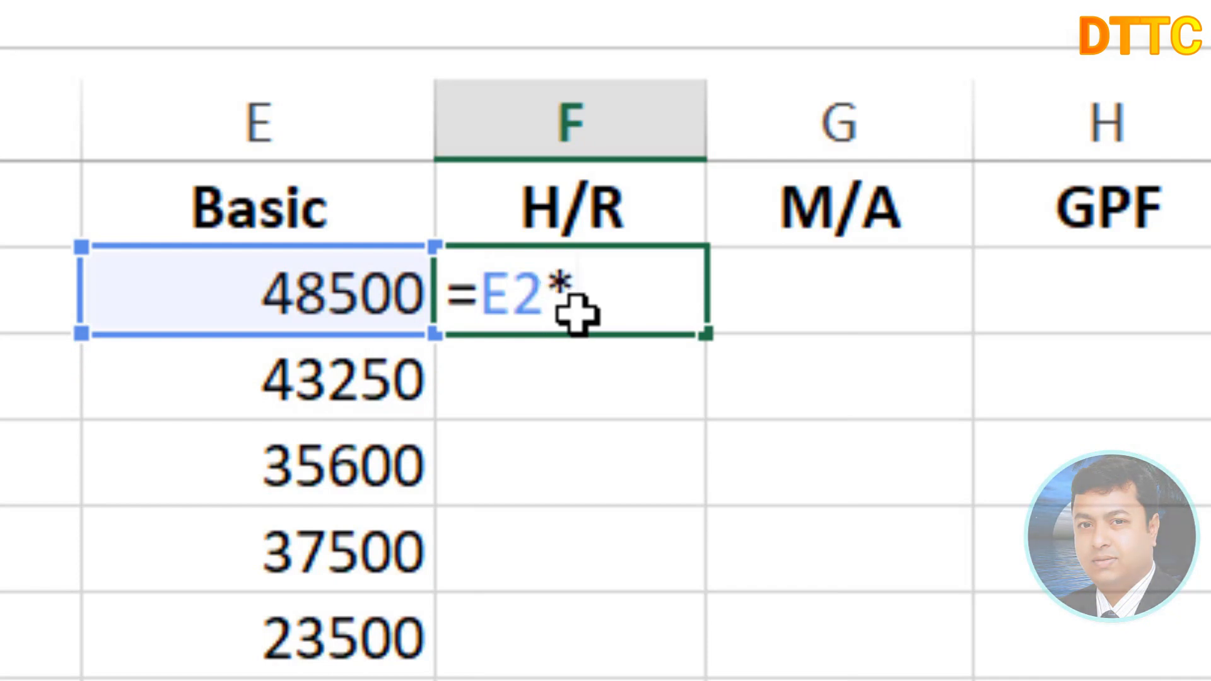
pyautogui.write('45%')
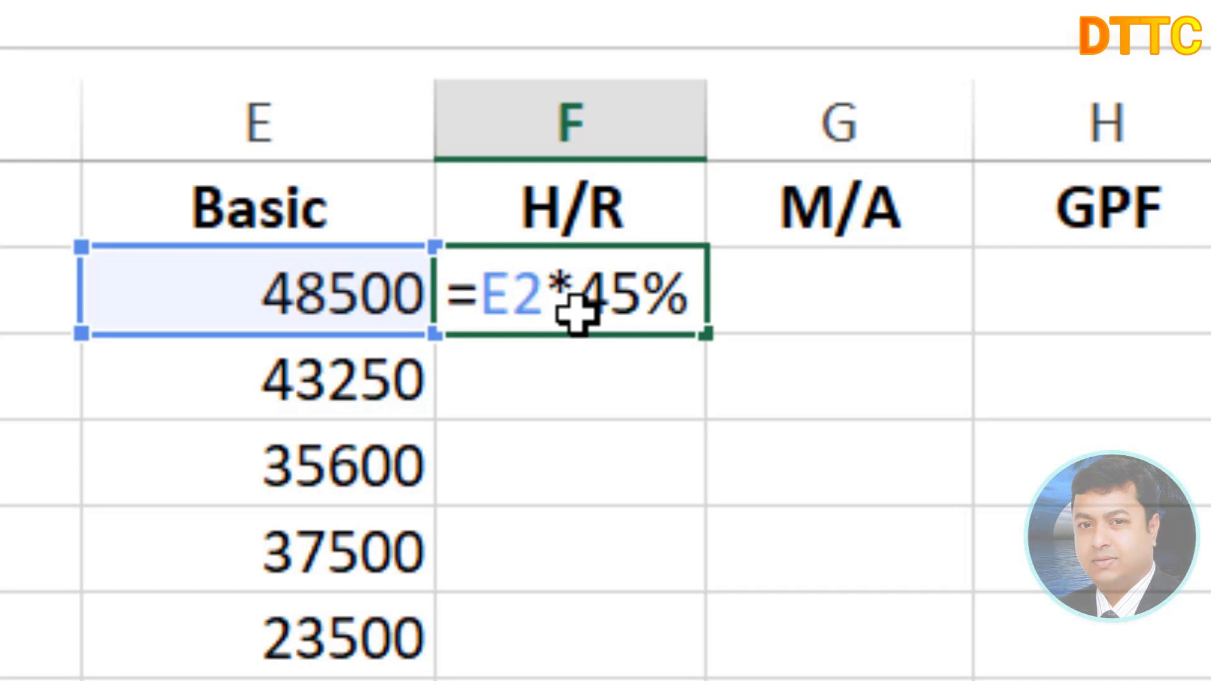
pyautogui.press('Return')
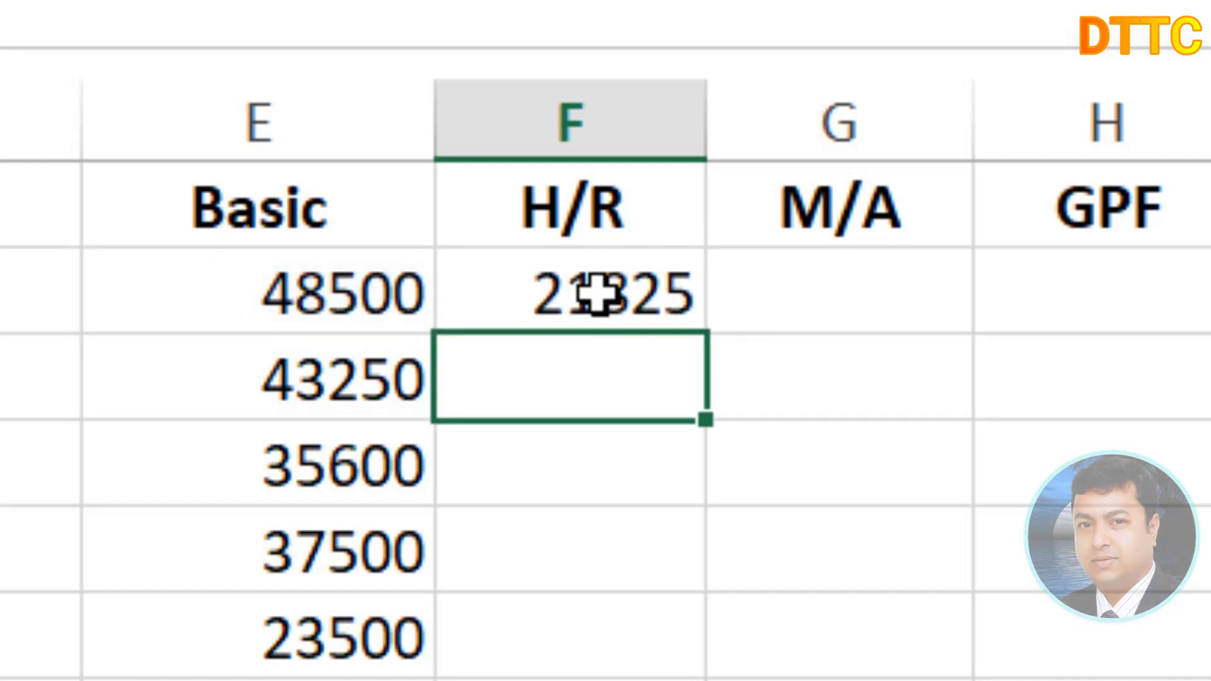
pyautogui.click(632, 300)
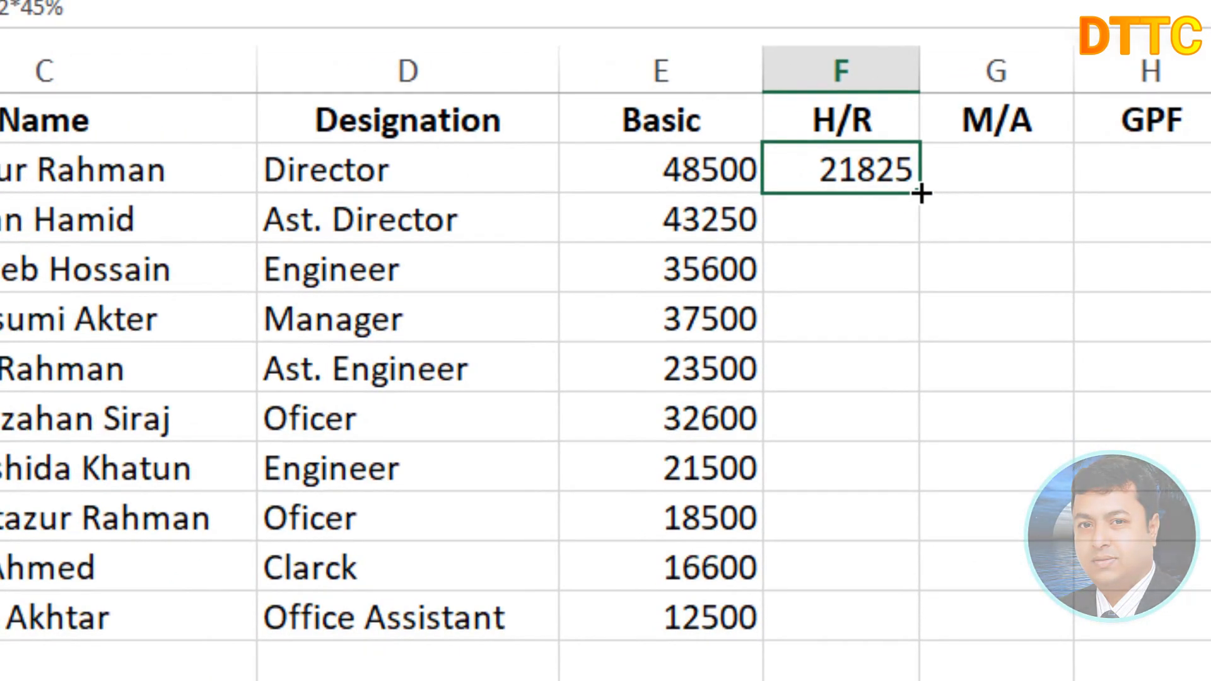
pyautogui.moveTo(921, 194); pyautogui.dragTo(913, 638)
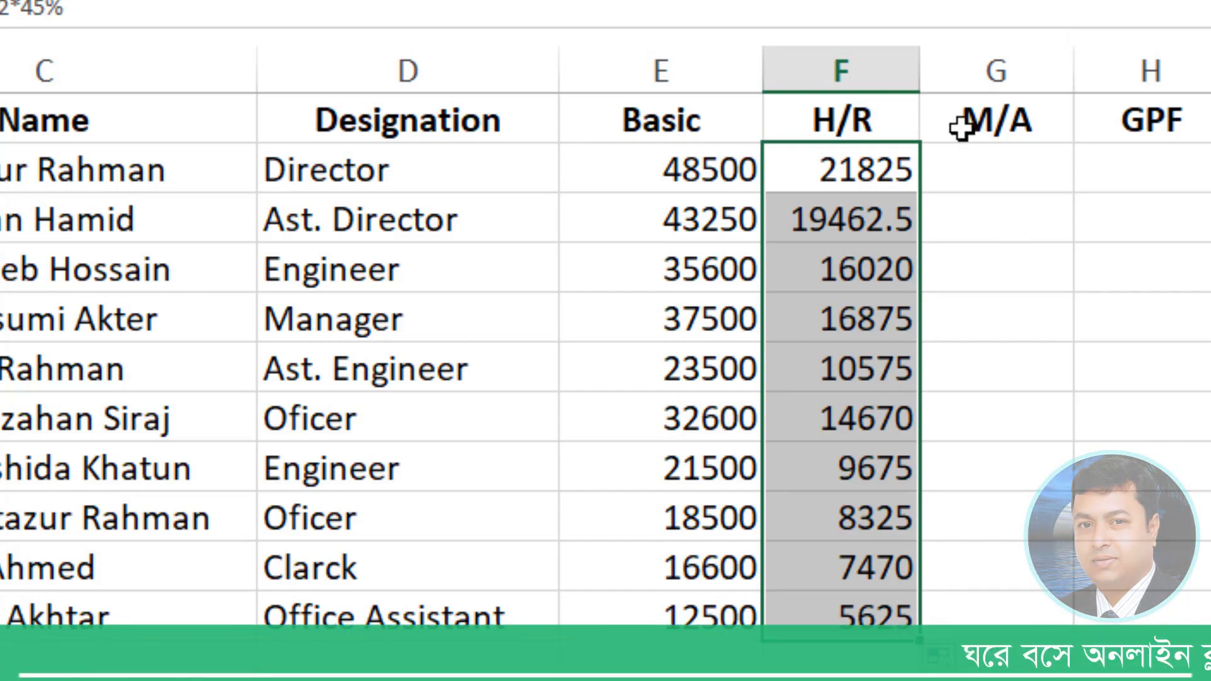
# Step: Enter a medical allowance of 1500 in G2 and fill it down the M/A column to G11
pyautogui.click(1006, 154)
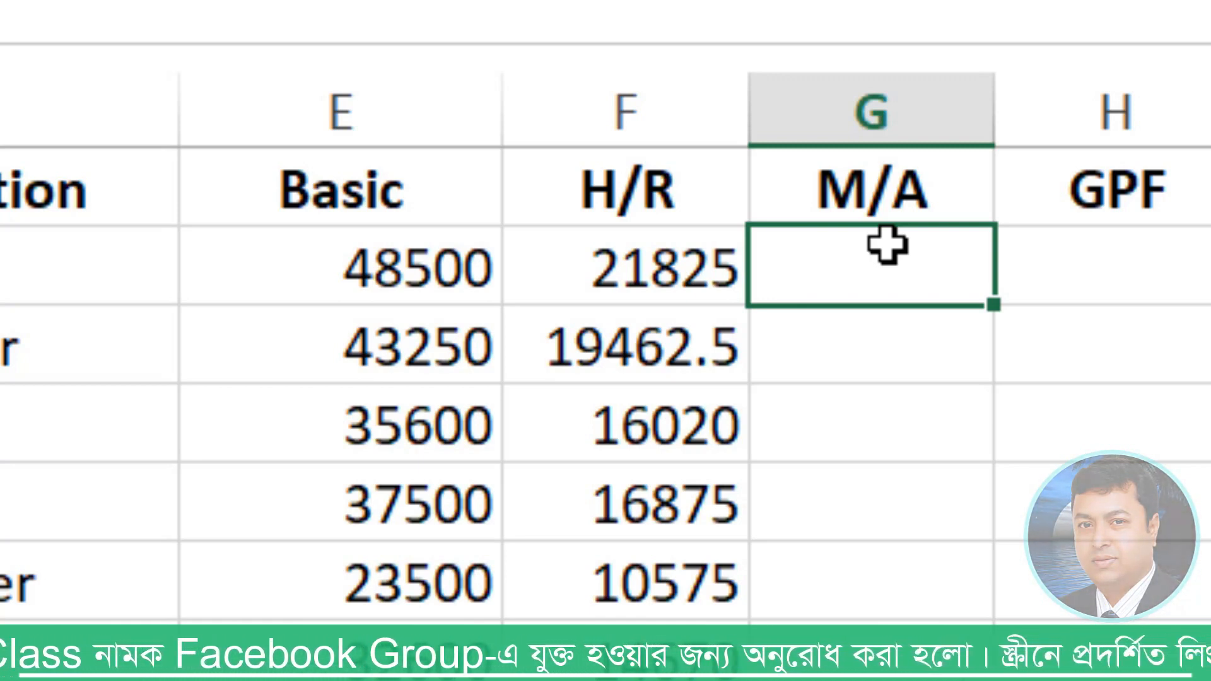
pyautogui.write('1500')
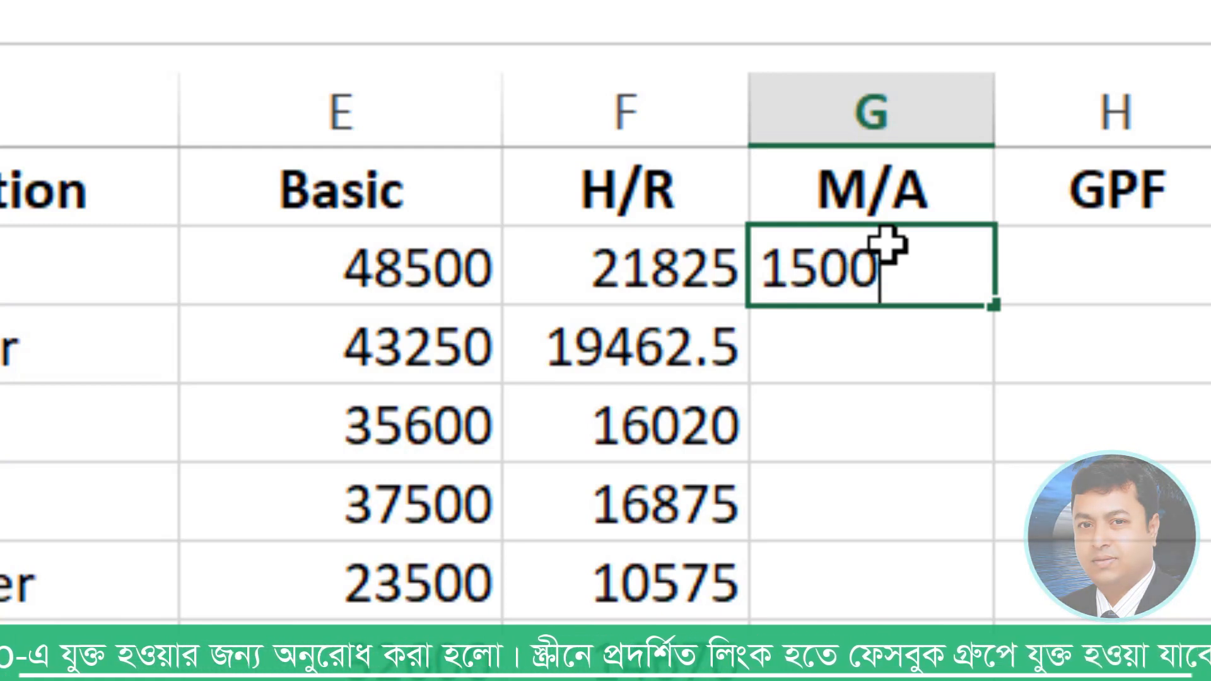
pyautogui.press('Return')
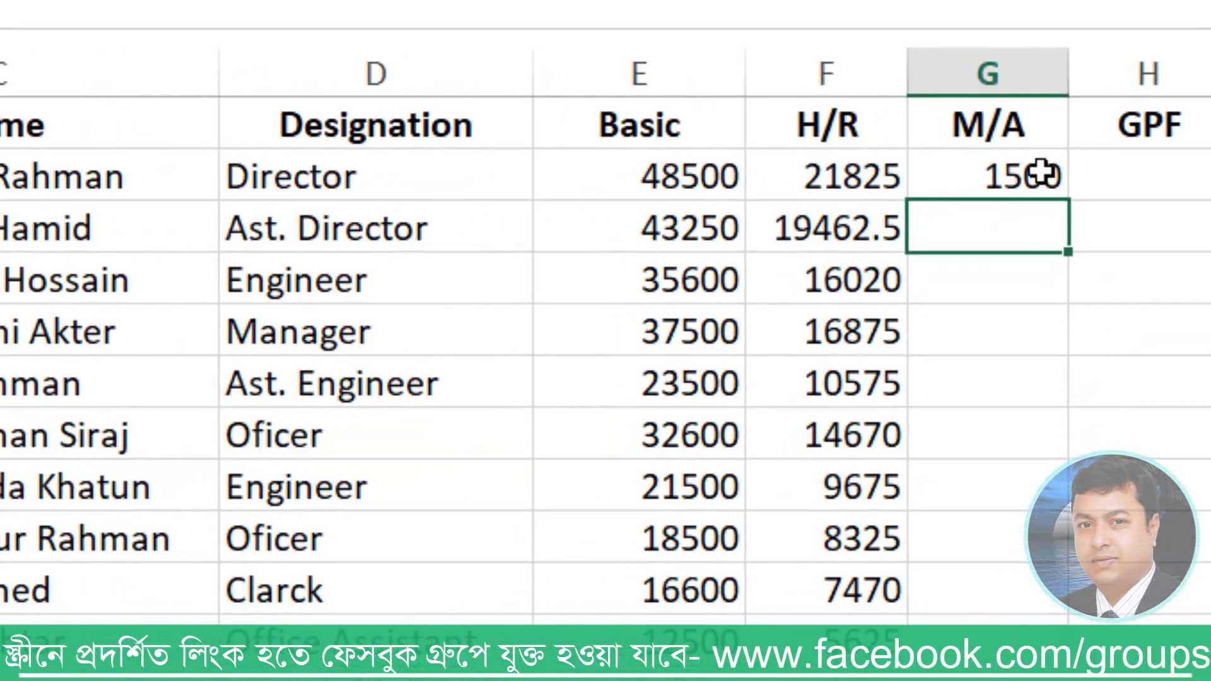
pyautogui.click(889, 259)
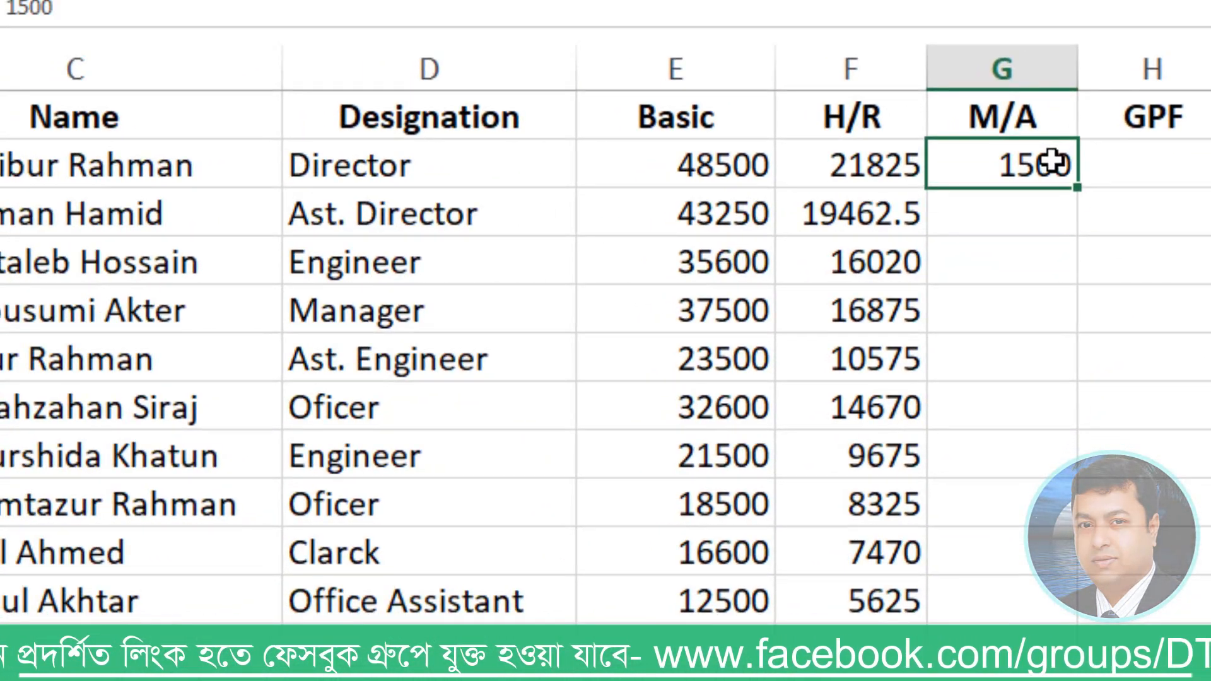
pyautogui.doubleClick(1079, 189)
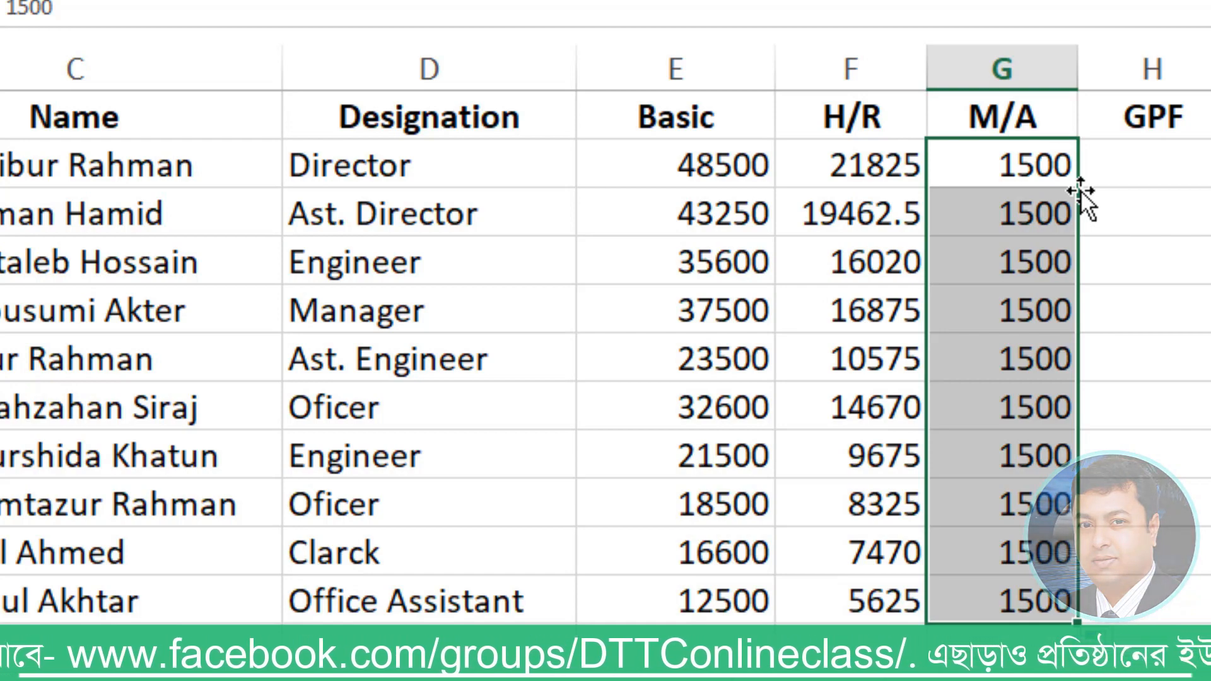
# Step: Calculate GPF in H2 with the formula =E2*5% and fill it down the column to H11
pyautogui.click(1167, 156)
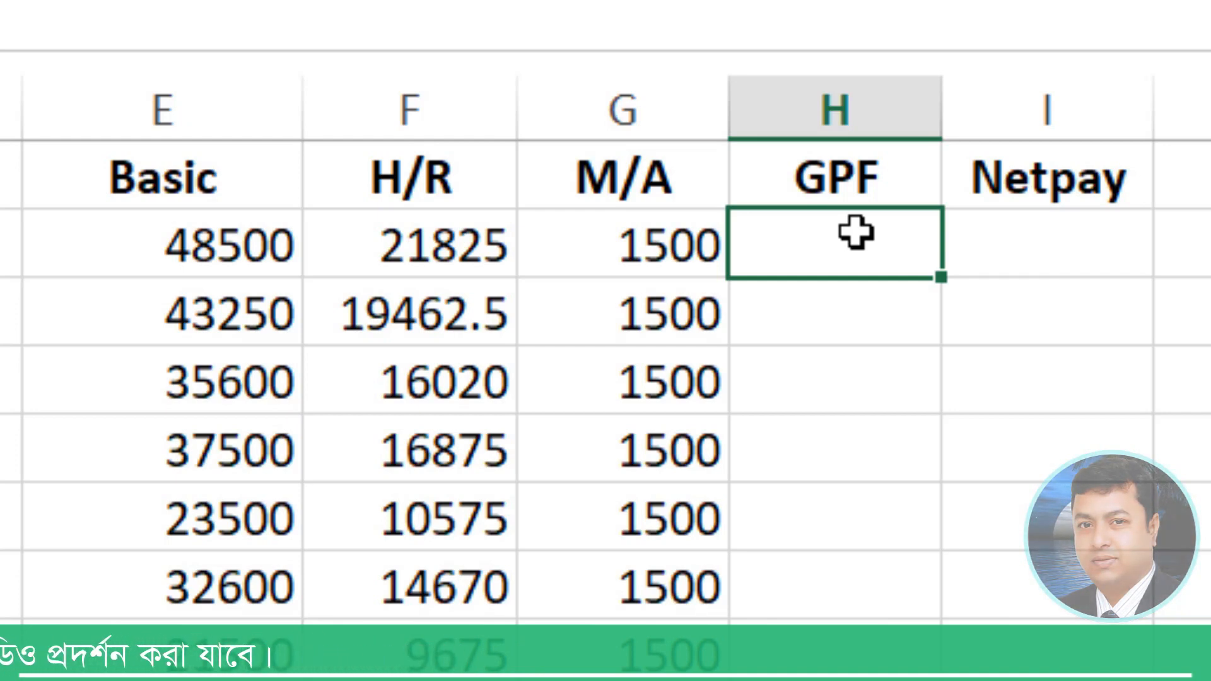
pyautogui.write('=')
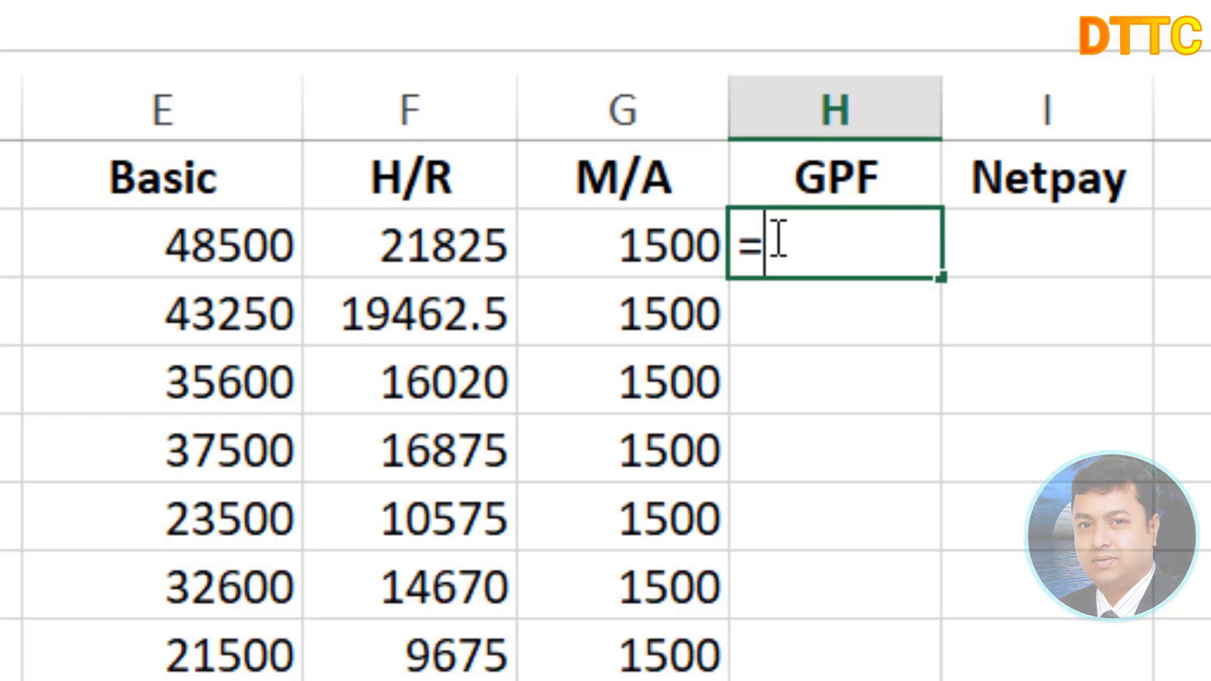
pyautogui.click(201, 245)
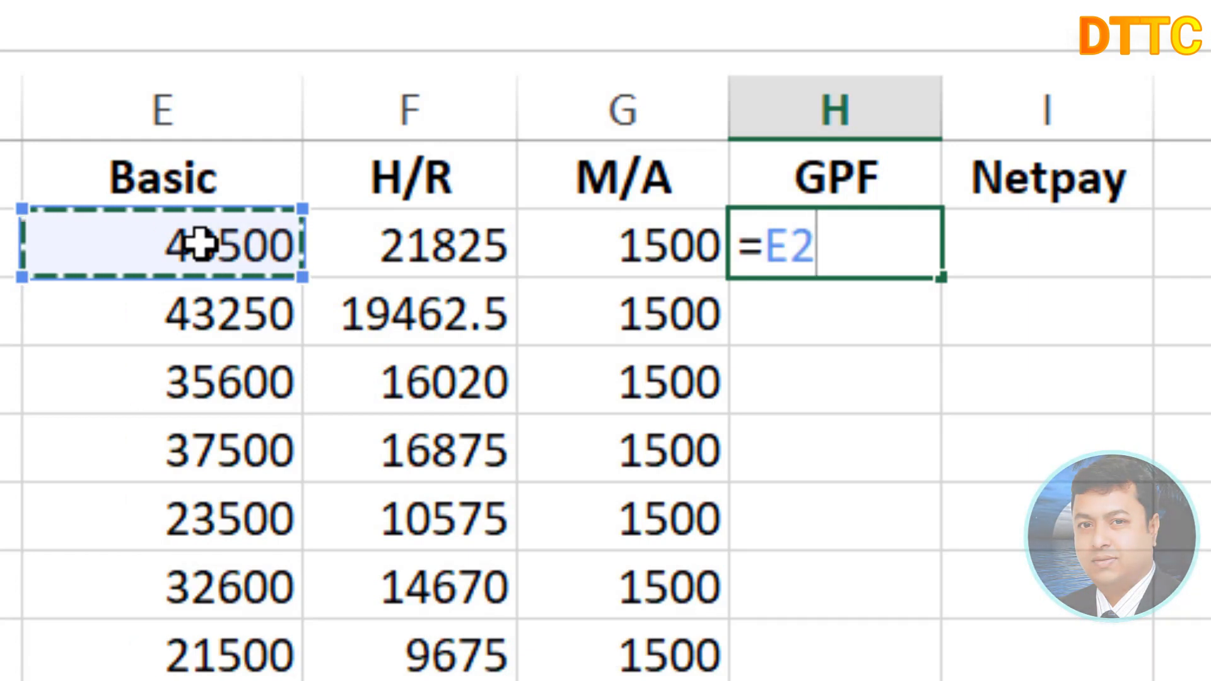
pyautogui.write('*')
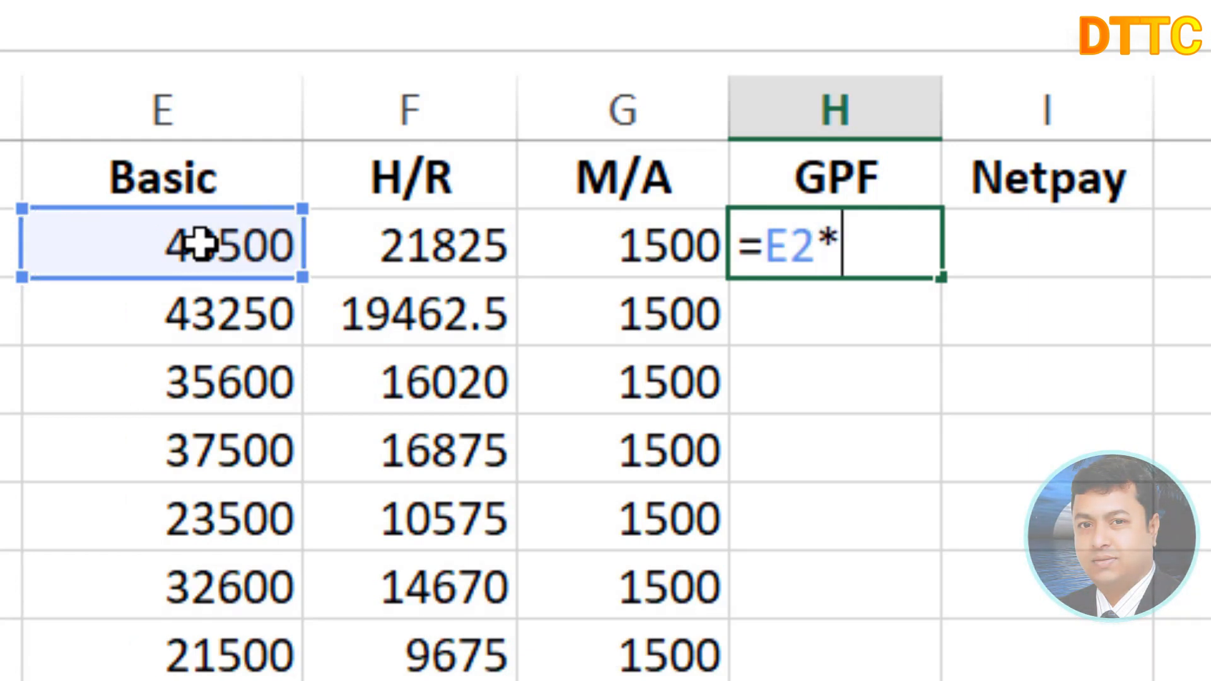
pyautogui.write('5%')
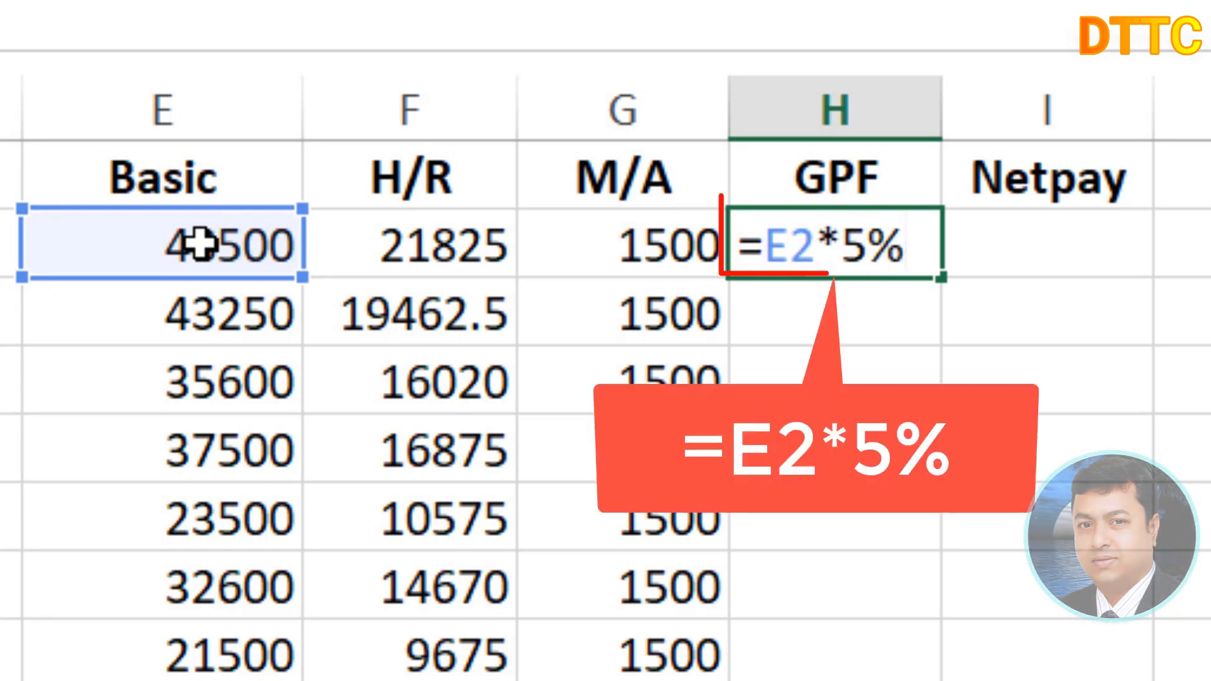
pyautogui.press('Return')
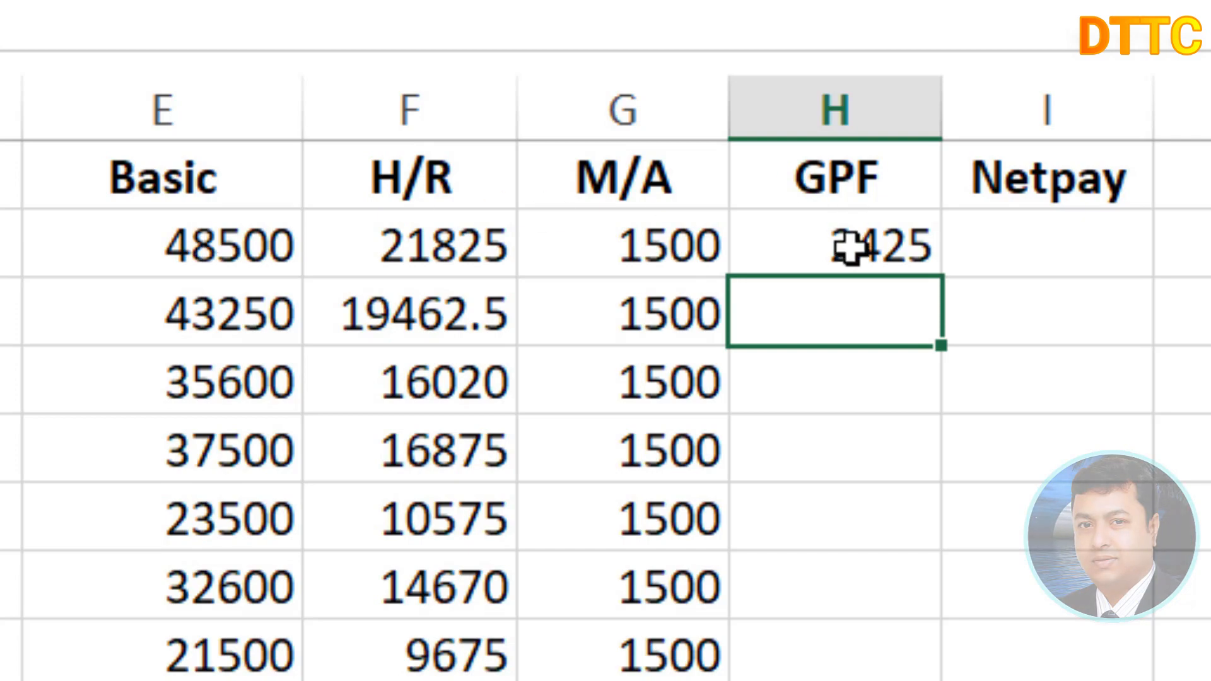
pyautogui.click(878, 249)
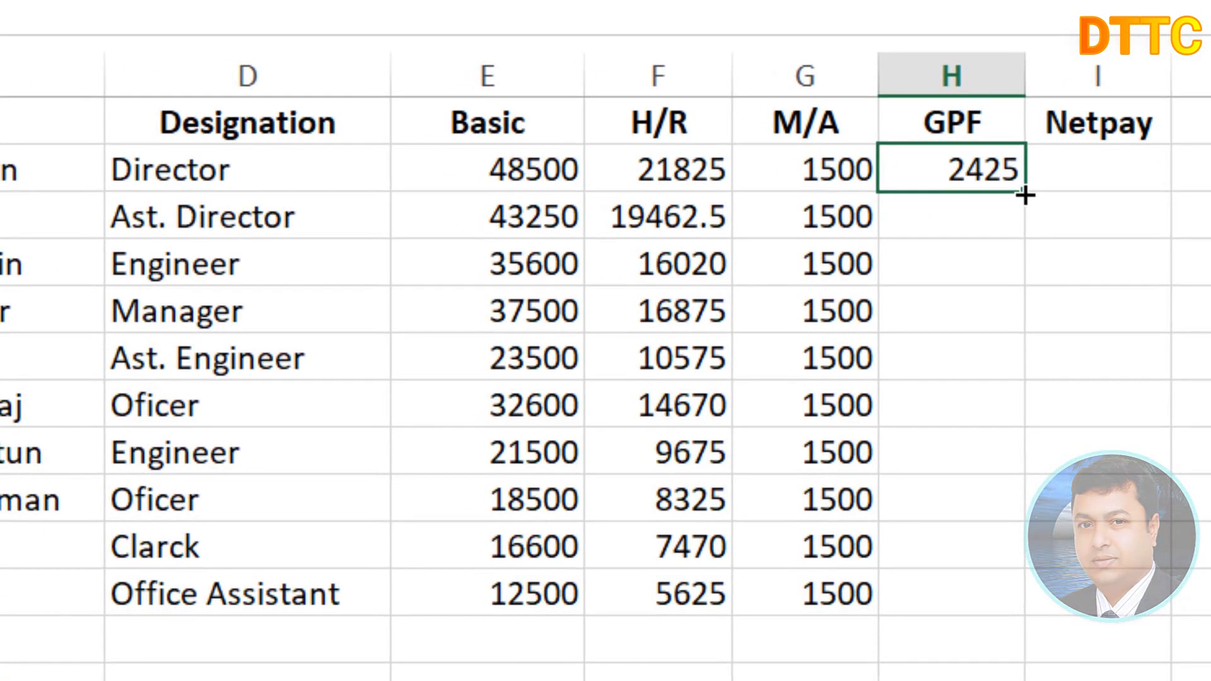
pyautogui.doubleClick(1025, 196)
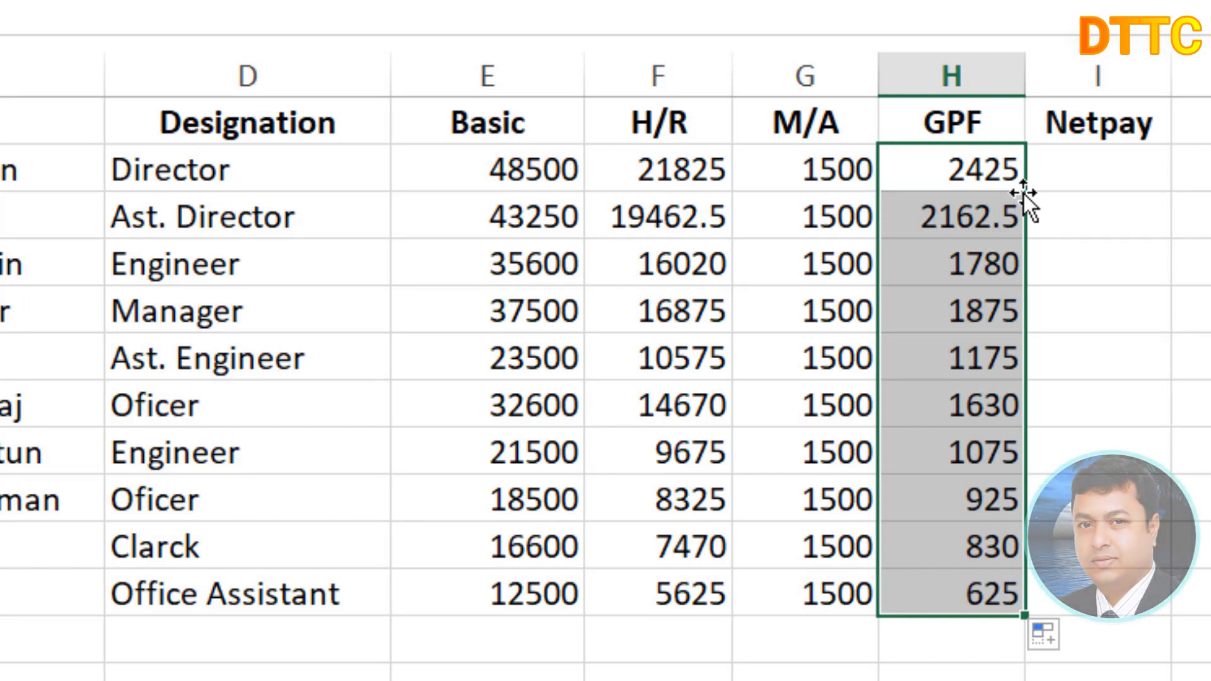
# Step: Calculate the first employee's net pay in I2 with the formula =E2+F2+G2-H2
pyautogui.click(1097, 156)
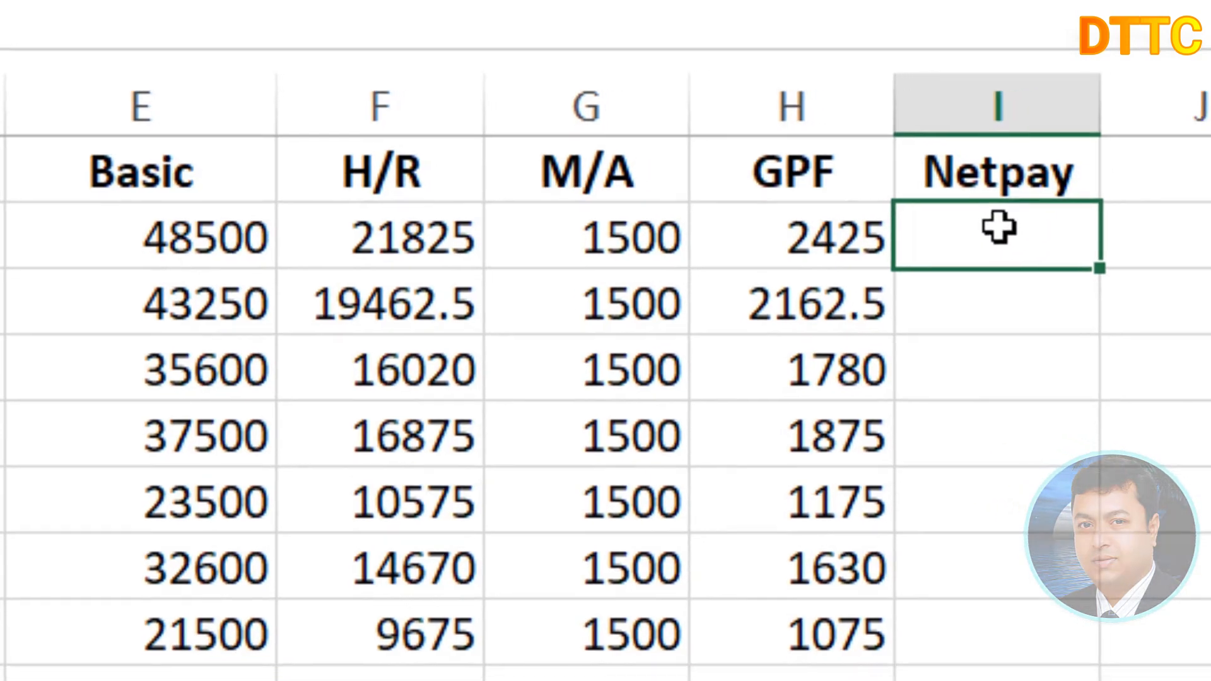
pyautogui.write('=')
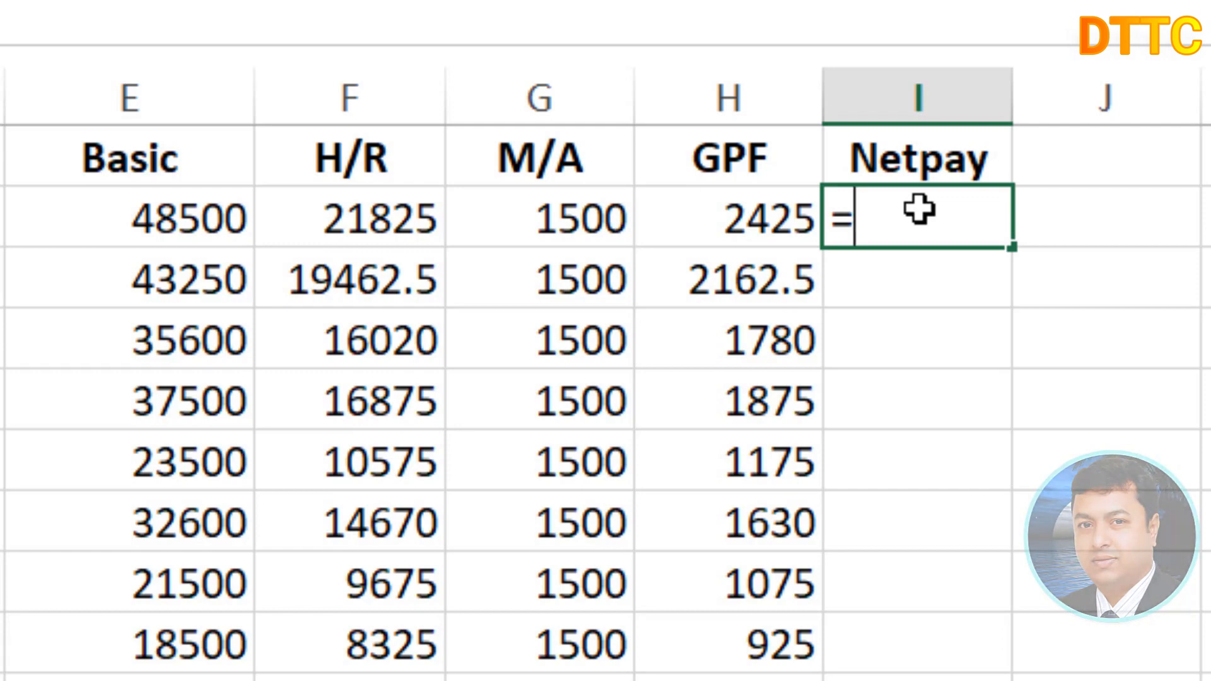
pyautogui.click(174, 217)
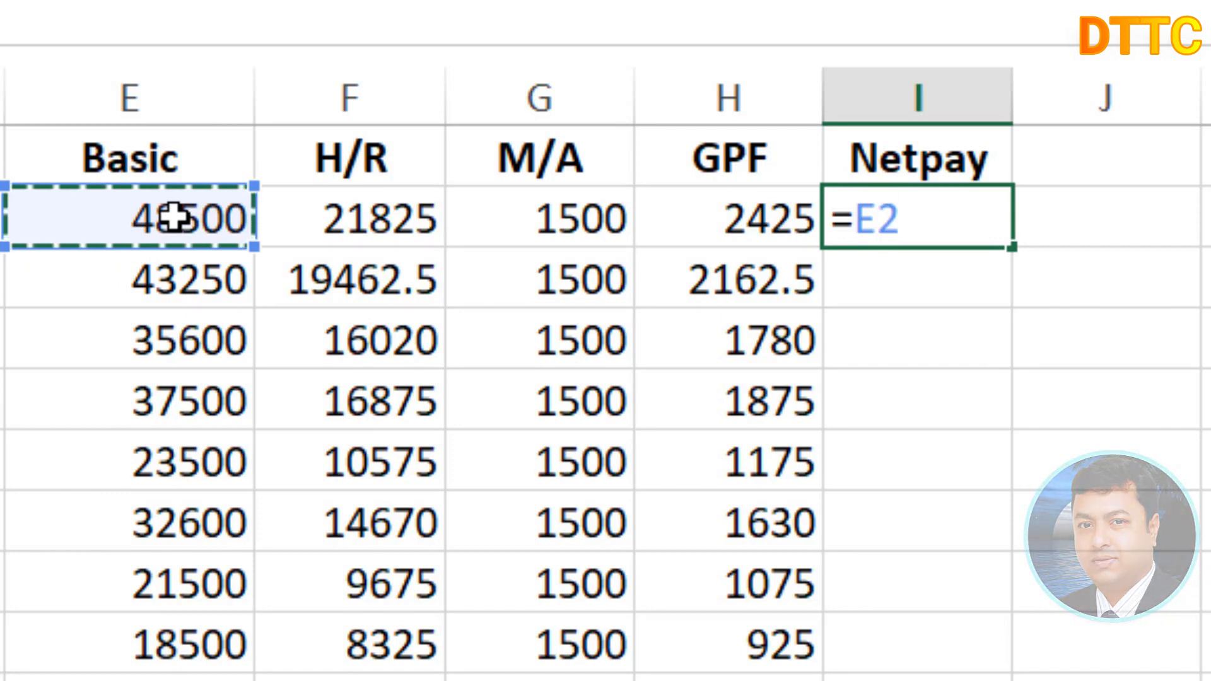
pyautogui.write('+')
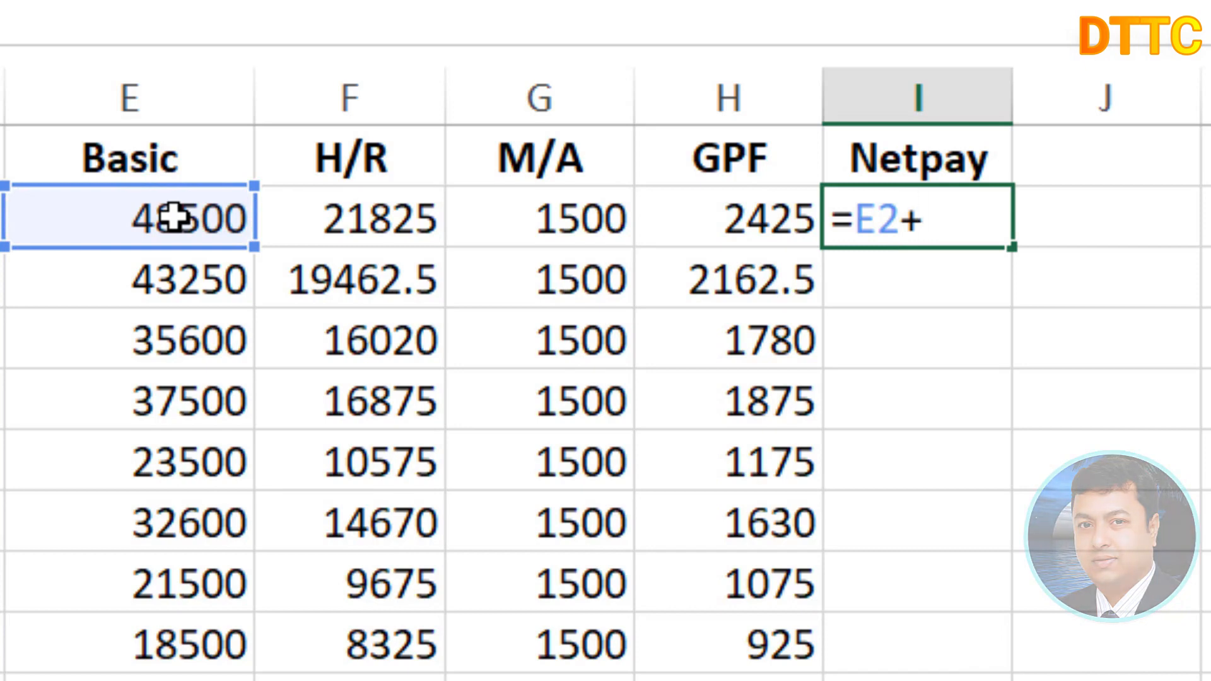
pyautogui.click(361, 220)
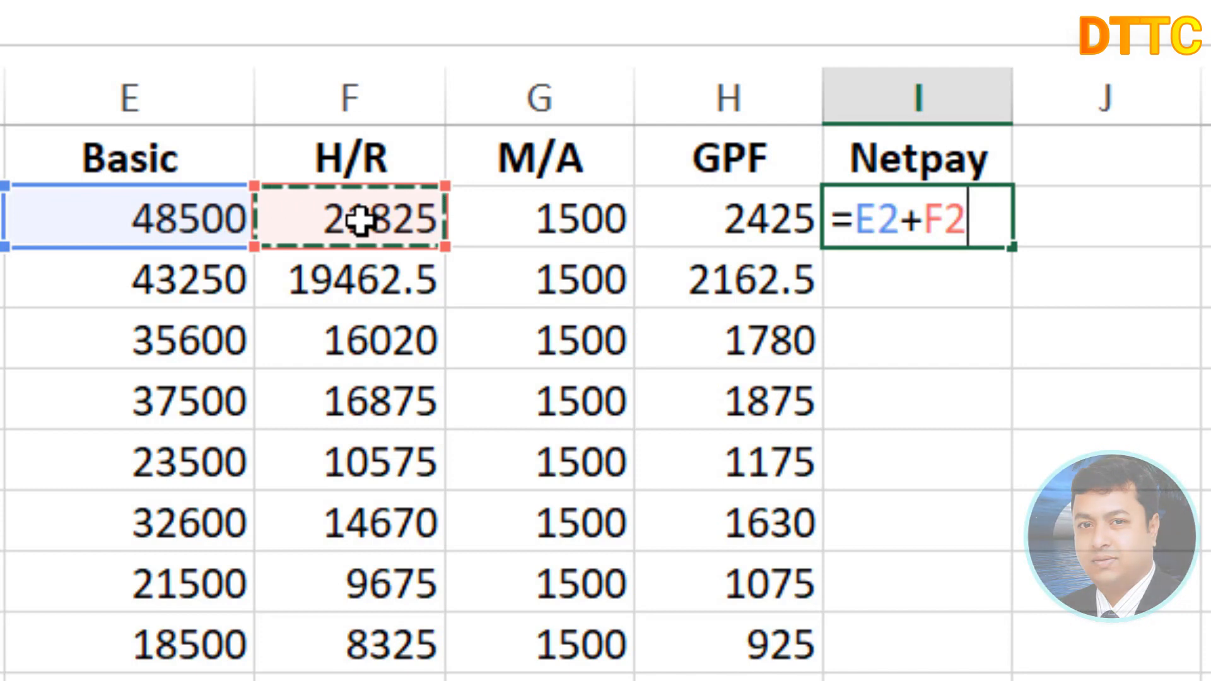
pyautogui.write('+')
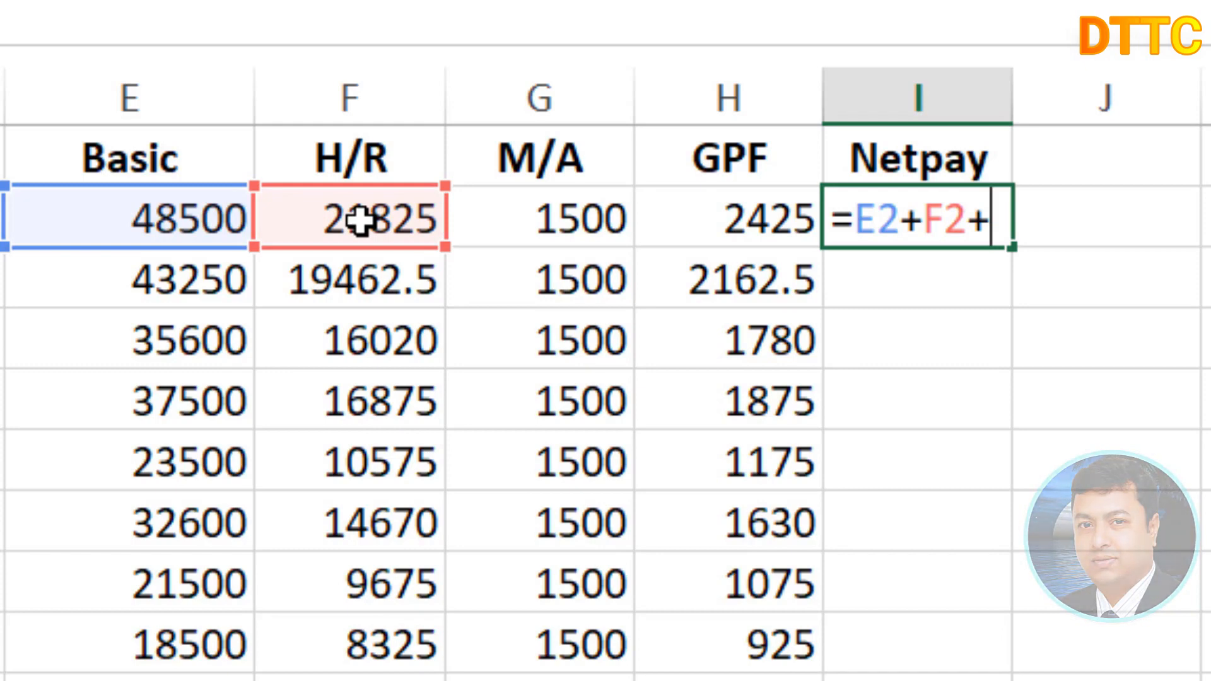
pyautogui.press('Left')
pyautogui.press('Left')
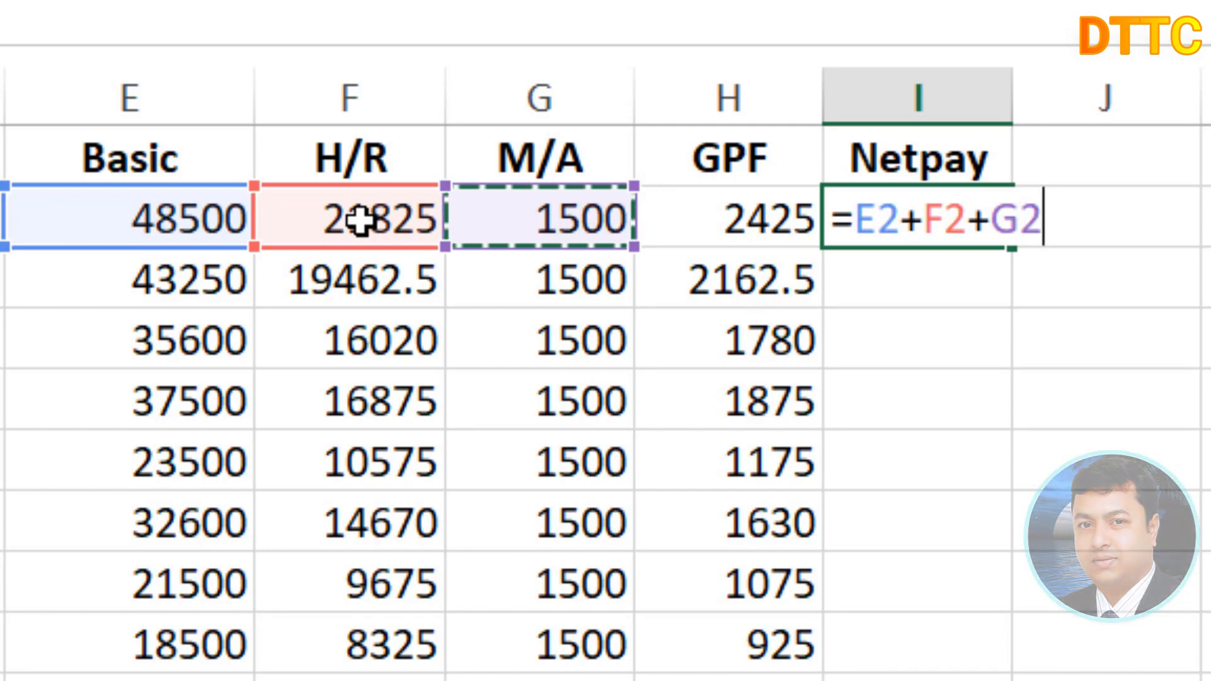
pyautogui.write('-')
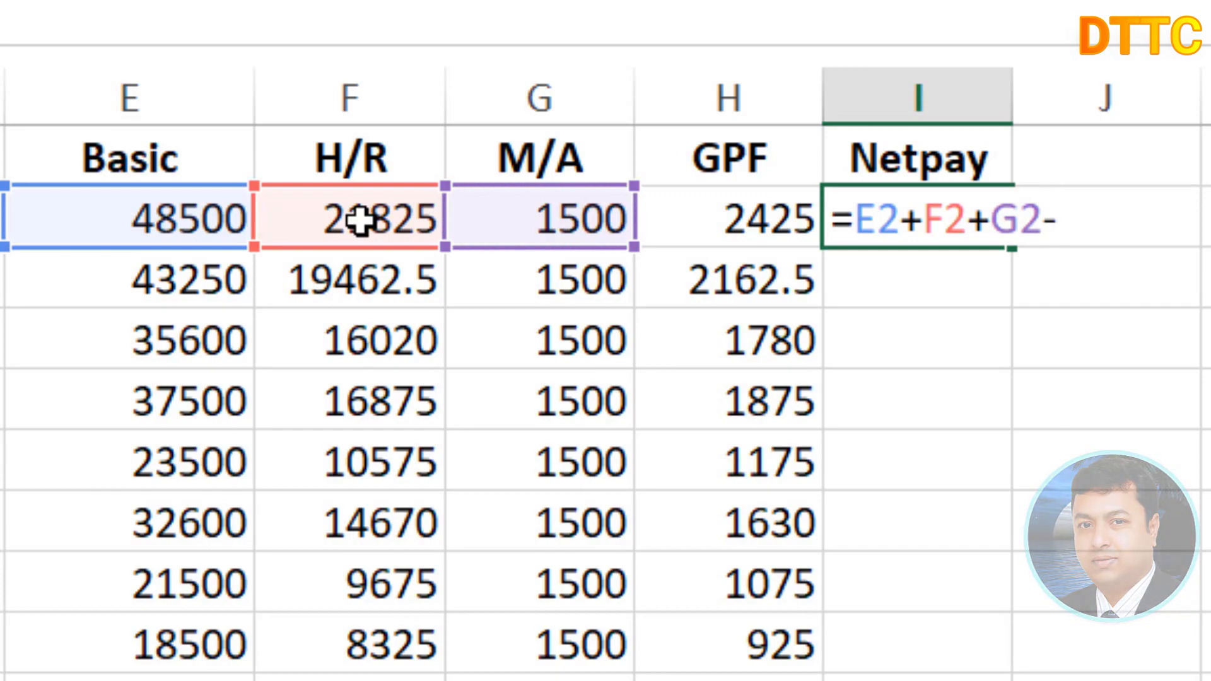
pyautogui.press('Left')
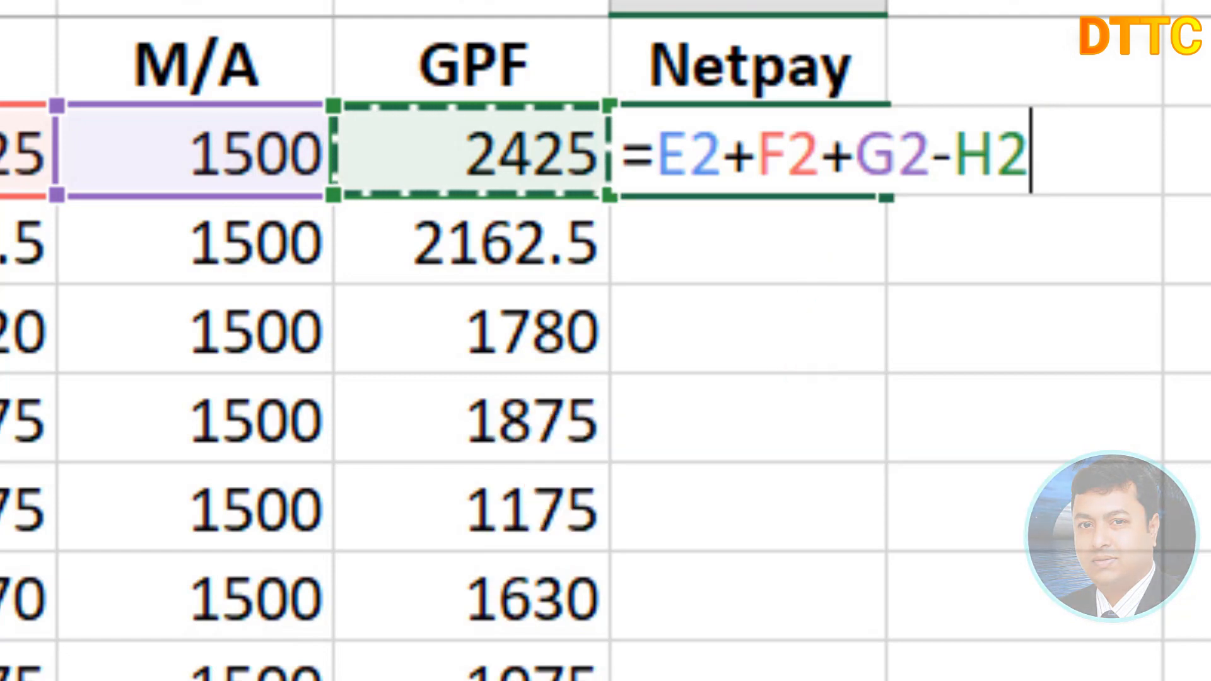
pyautogui.press('Return')
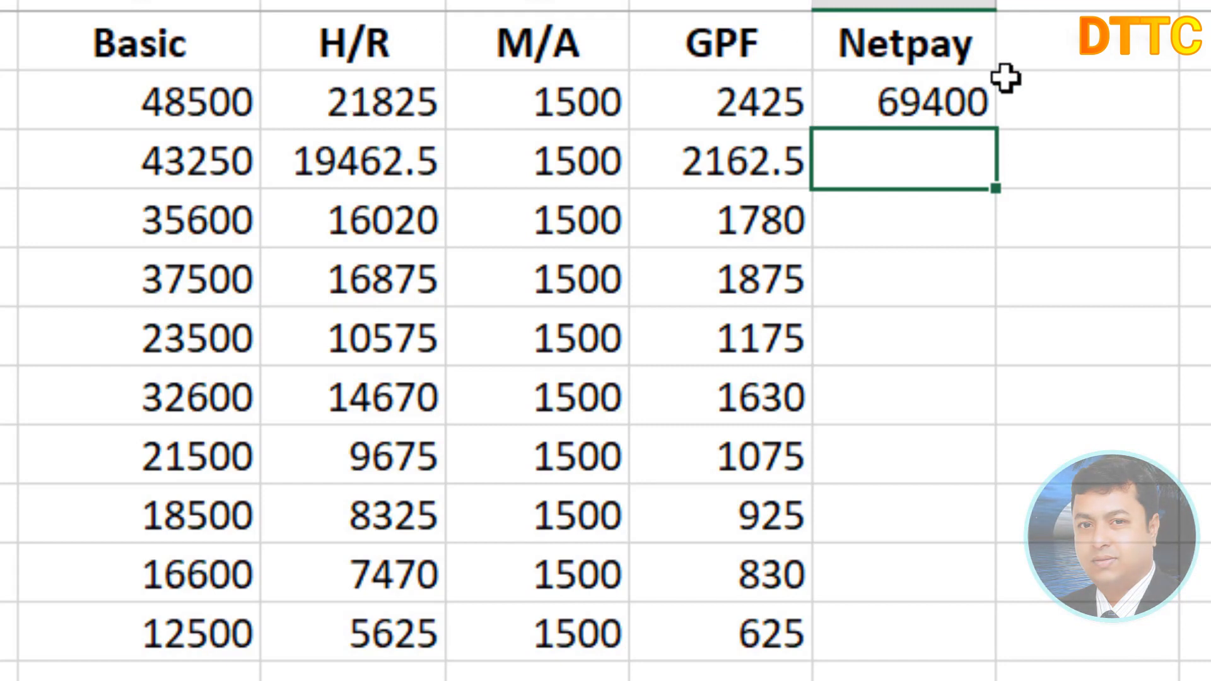
# Step: Copy the net pay formula from I2 down through I11, and clear the Netpay values in I2:I11
pyautogui.click(962, 88)
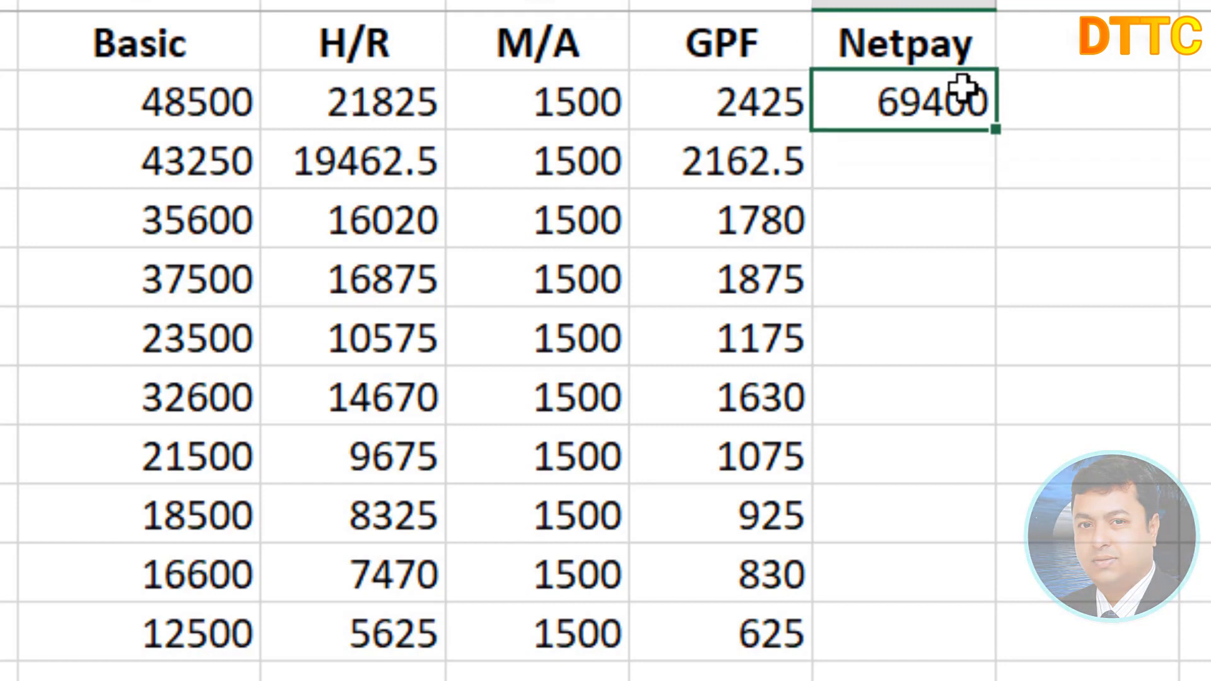
pyautogui.doubleClick(998, 130)
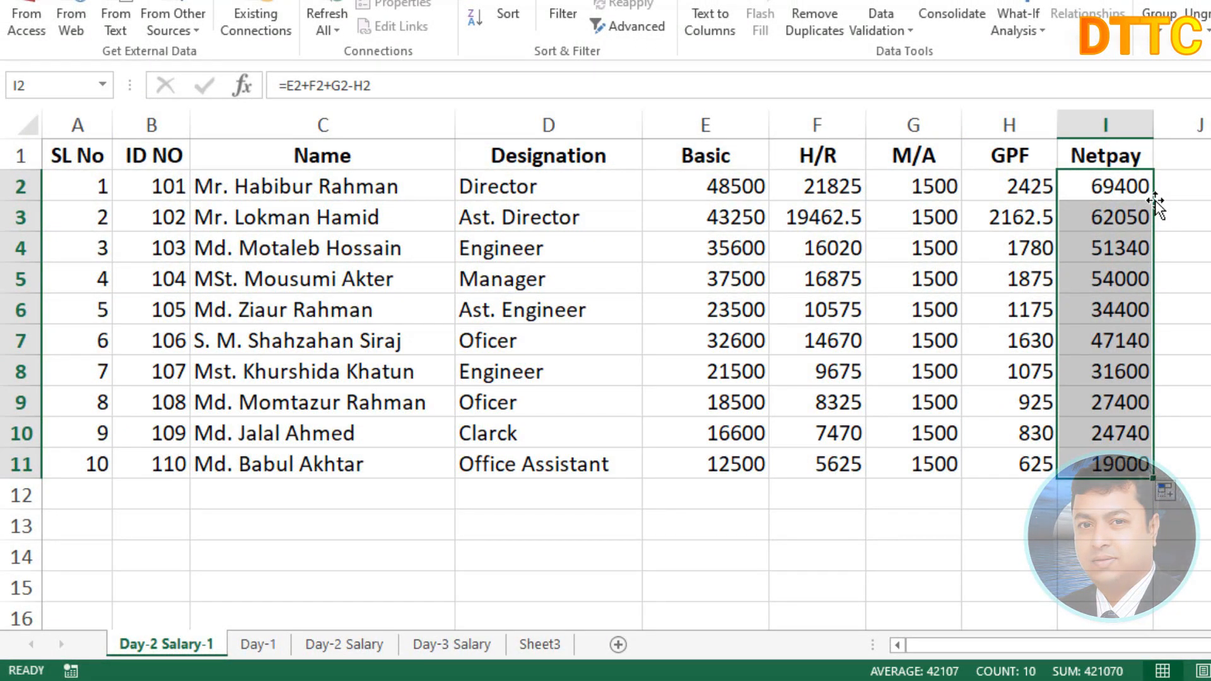
pyautogui.press('Delete')
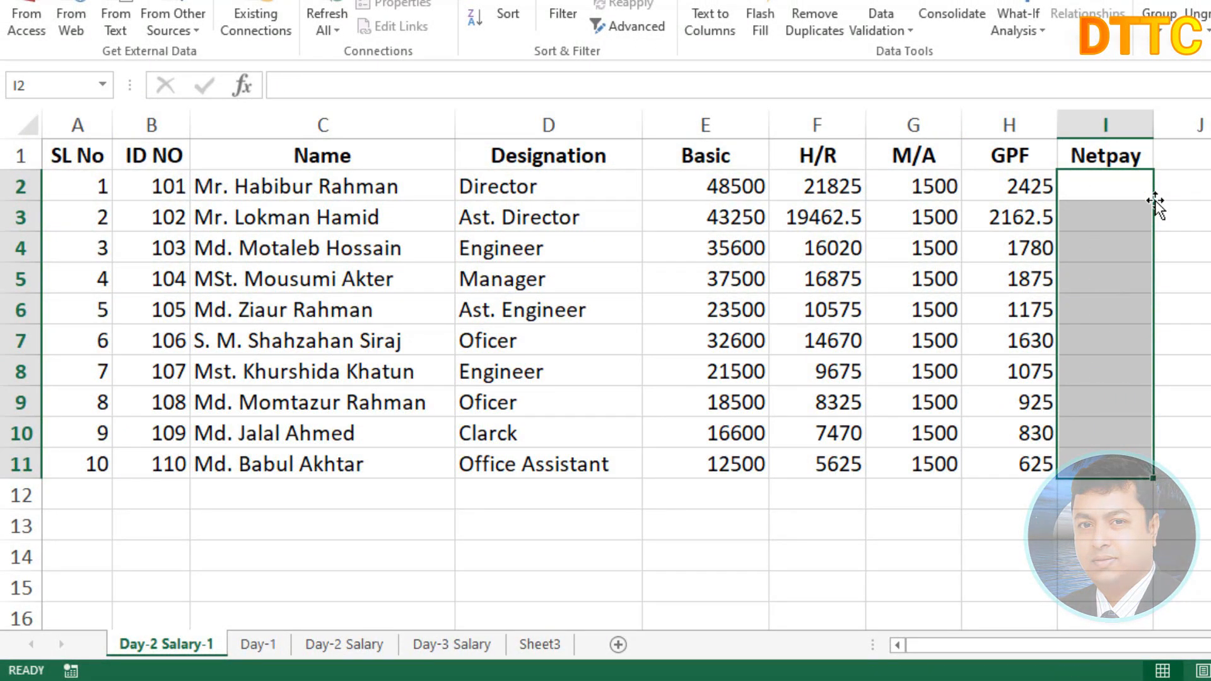
# Step: Enter the net pay formula =E2+F2+G2-H2 in the emptied cell I2 again
pyautogui.click(1117, 174)
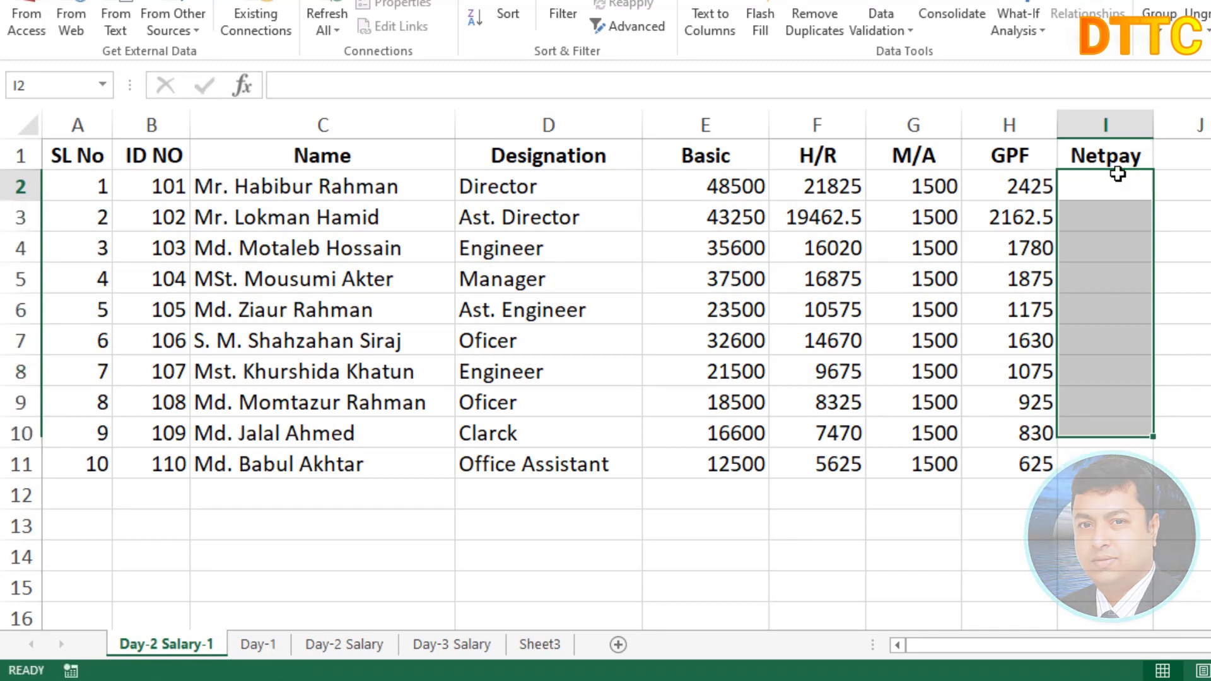
pyautogui.doubleClick(1118, 174)
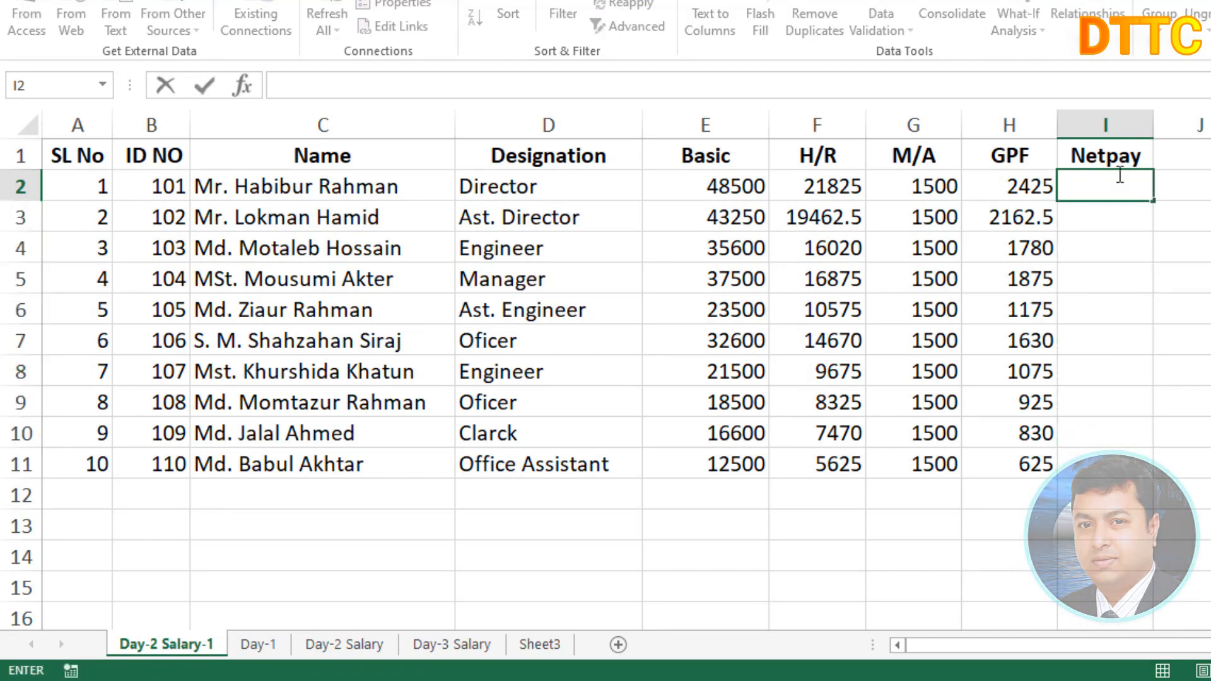
pyautogui.write('=')
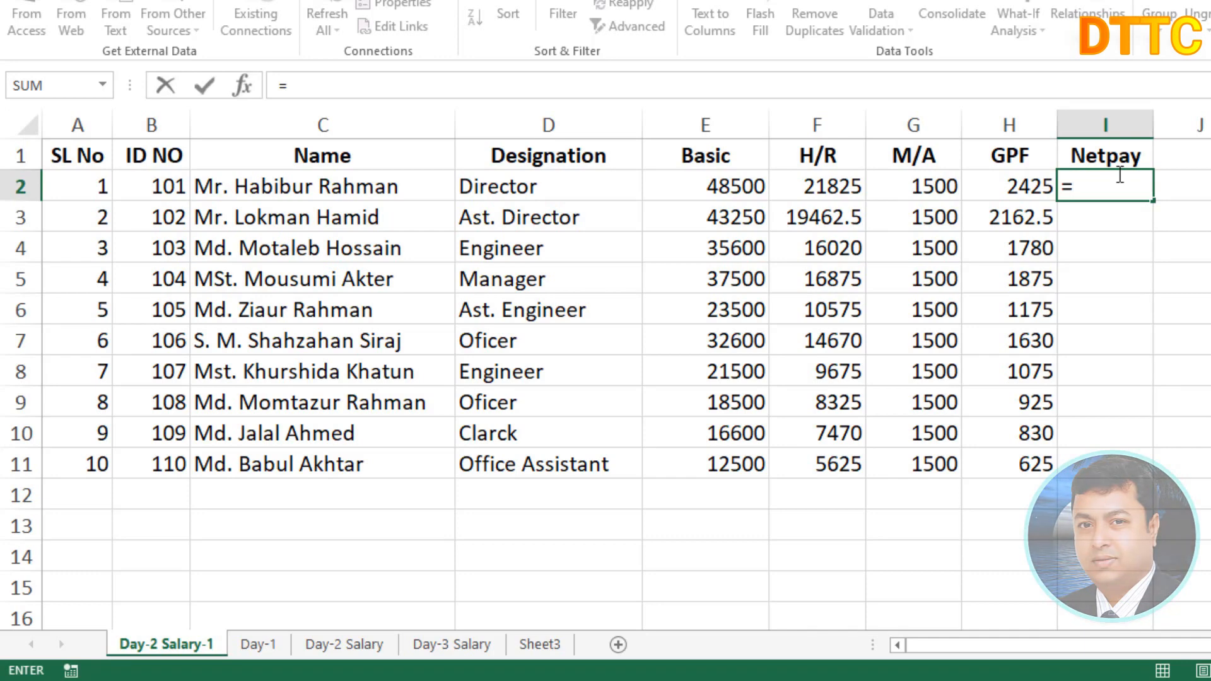
pyautogui.press('Left')
pyautogui.press('Left')
pyautogui.press('Left')
pyautogui.press('Left')
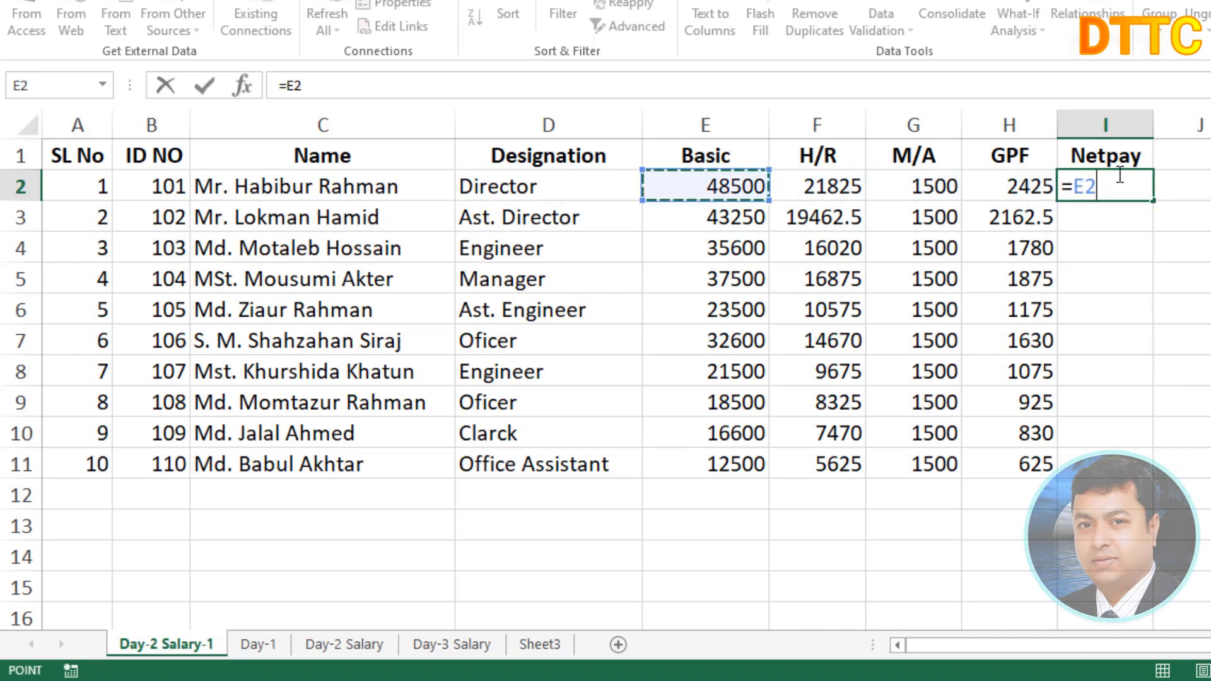
pyautogui.write('+')
pyautogui.press('Left')
pyautogui.press('Left')
pyautogui.press('Left')
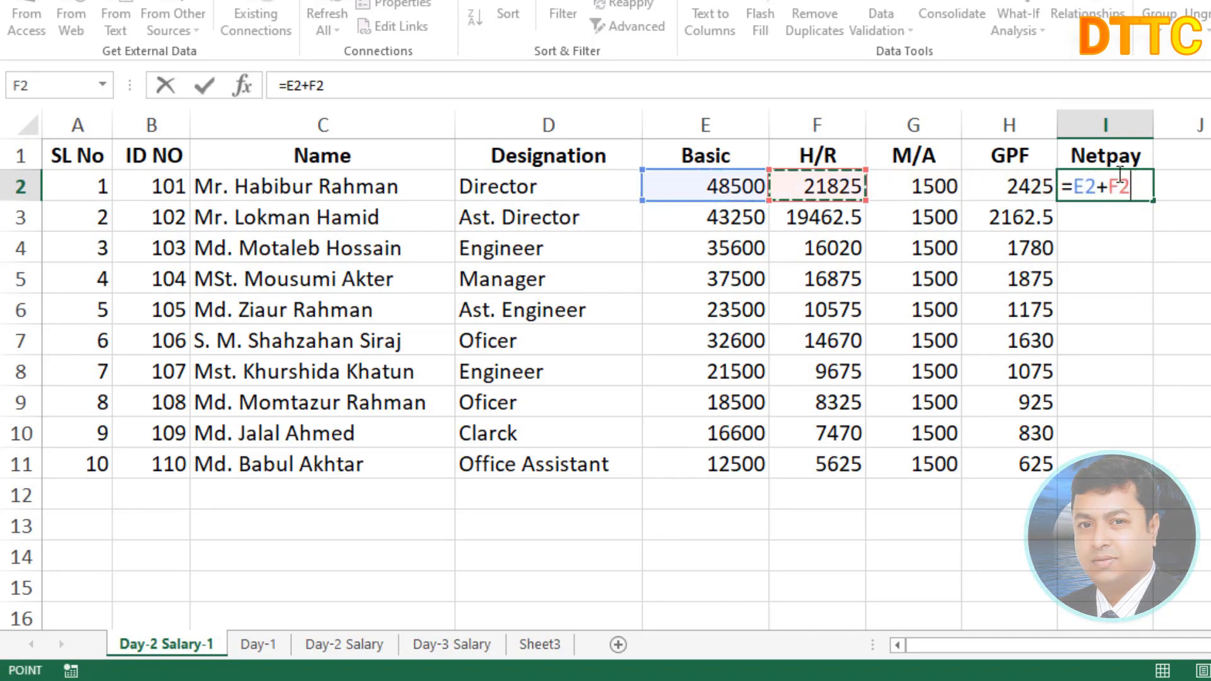
pyautogui.write('+')
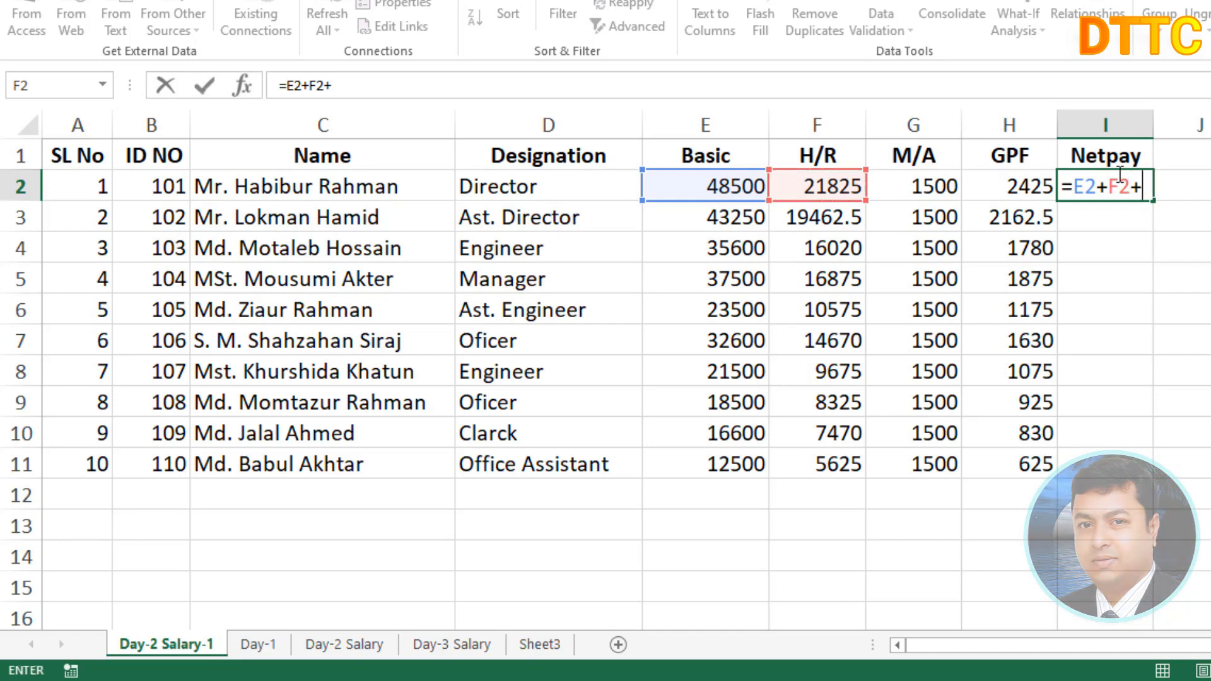
pyautogui.press('Left')
pyautogui.press('Left')
pyautogui.press('Left')
pyautogui.press('Right')
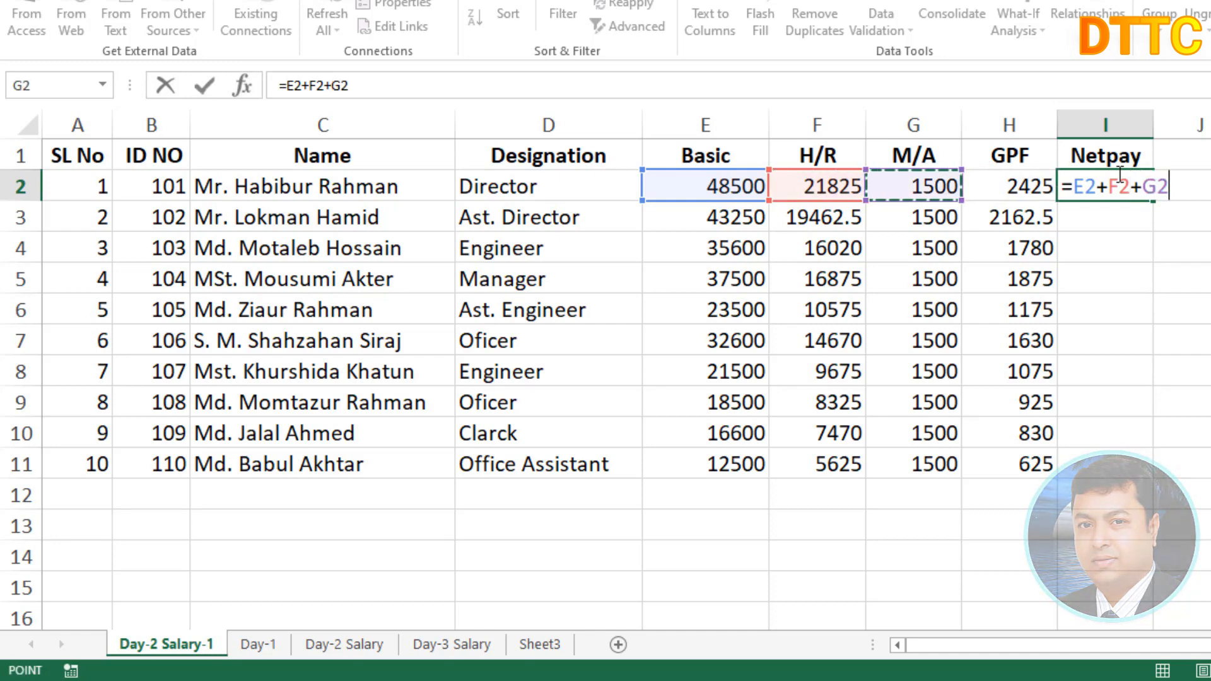
pyautogui.write('-')
pyautogui.press('Left')
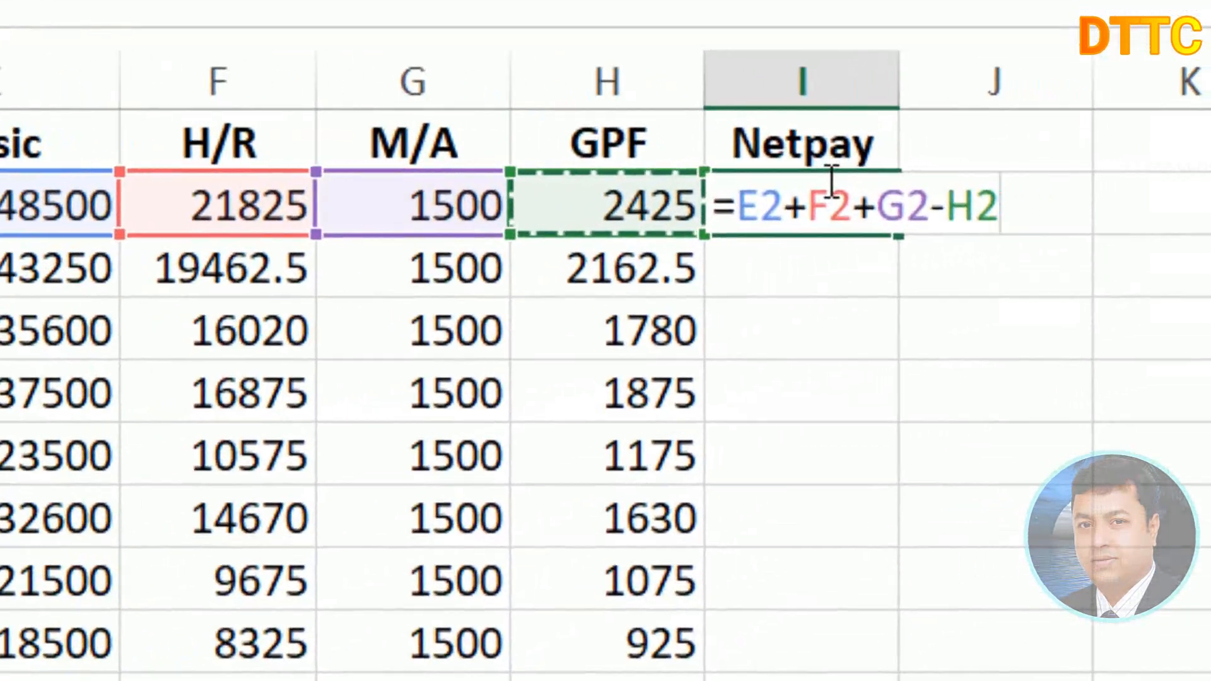
pyautogui.press('Return')
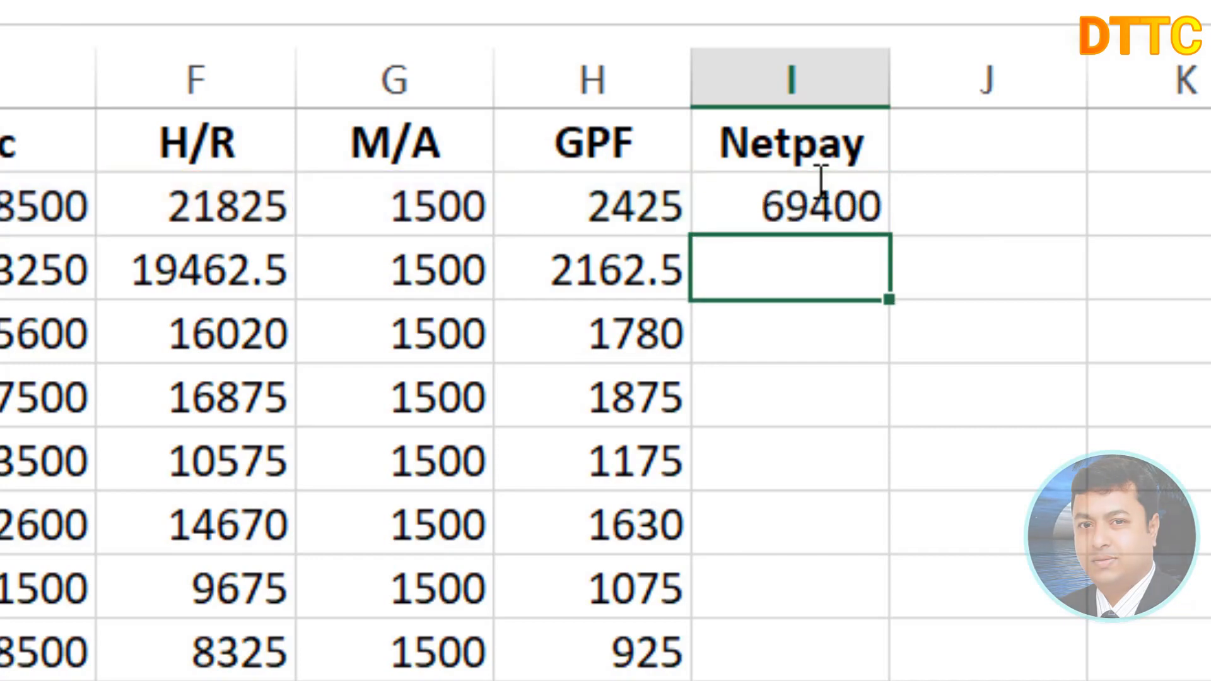
# Step: Fill the net pay formula from I2 down the Netpay column to I11 for all employees
pyautogui.click(859, 208)
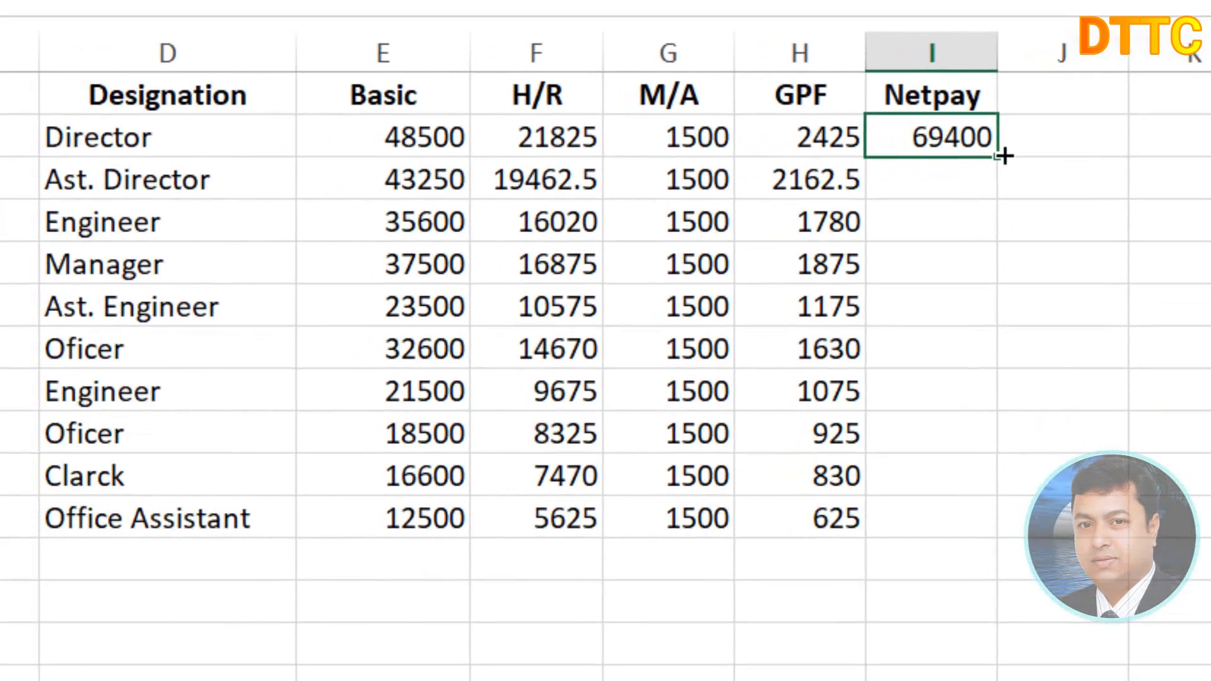
pyautogui.moveTo(1004, 156); pyautogui.dragTo(991, 518)
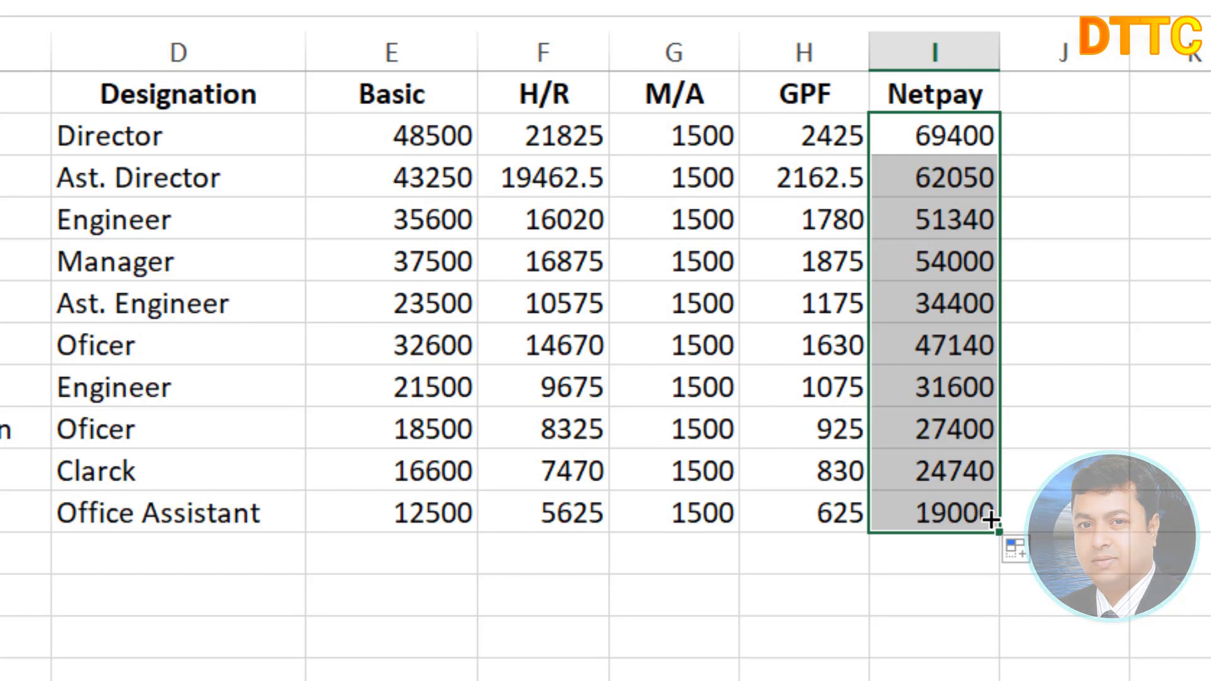
pyautogui.click(926, 558)
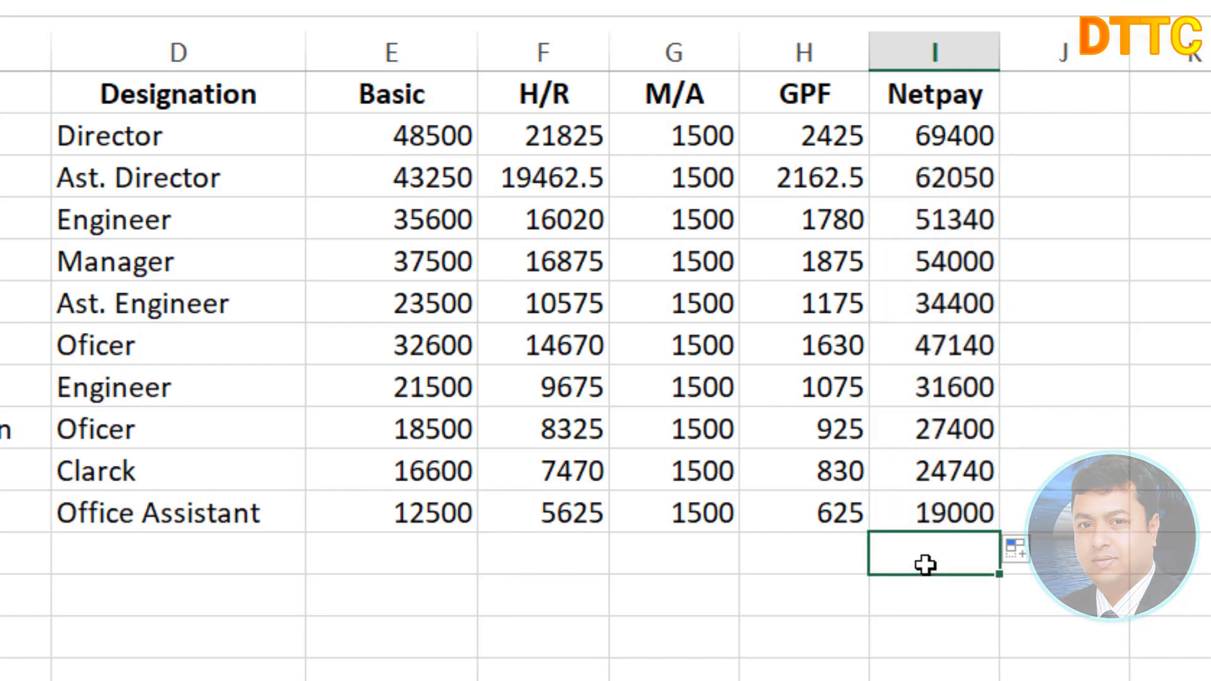